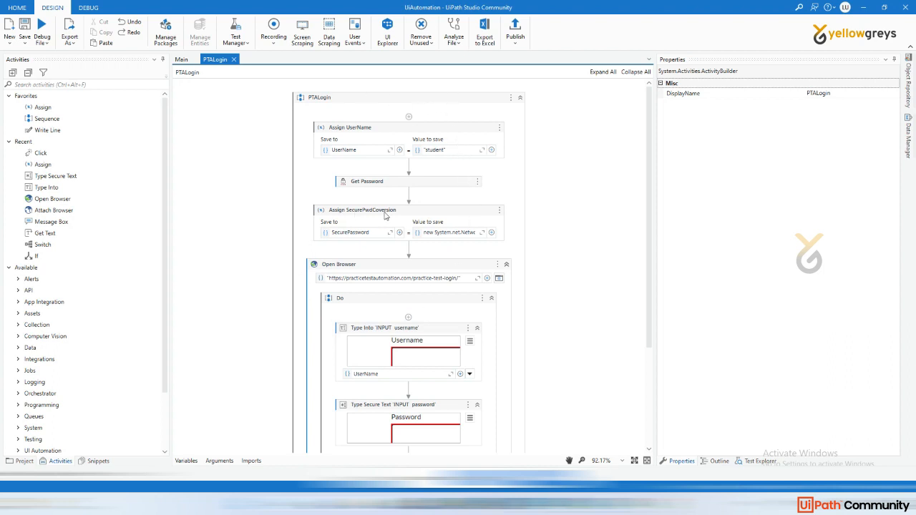
- Create a new sequence workflow named PTALogin_Modern in the UiAutomation project
scroll(440, 266, down, 1)
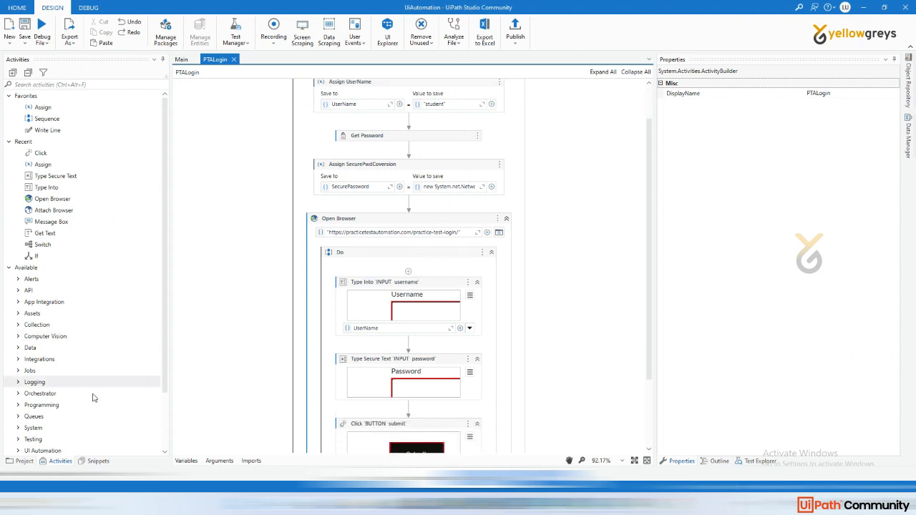
click(10, 41)
click(27, 58)
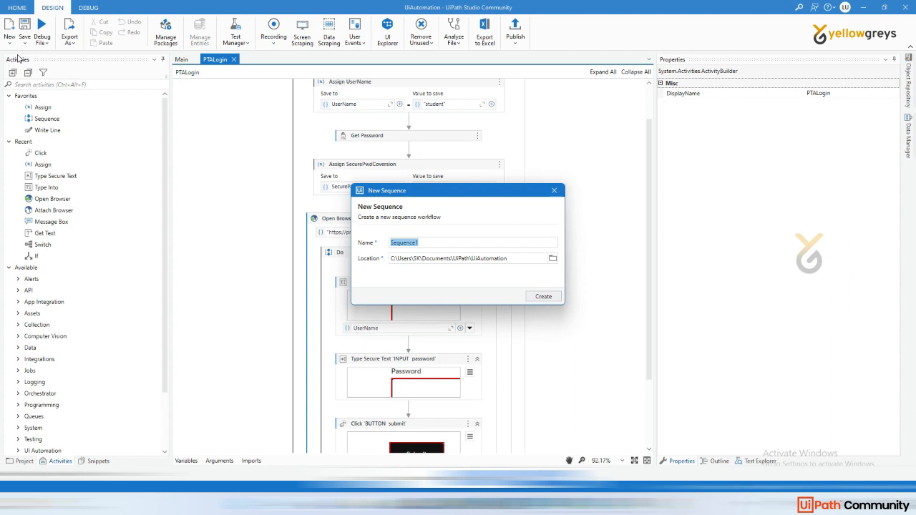
text(PTALogin_Modern)
key(Return)
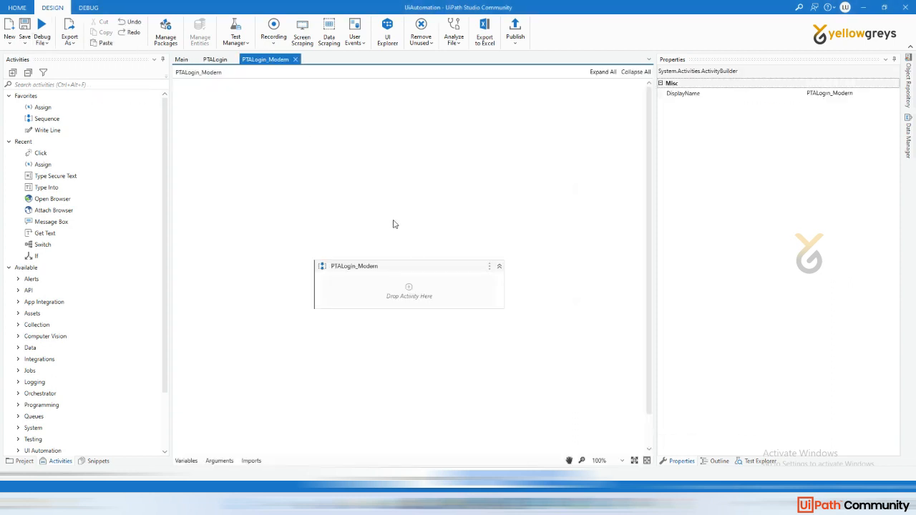
- Find the modern UI Automation activities and add a Use Application/Browser activity to the PTALogin_Modern sequence
click(382, 263)
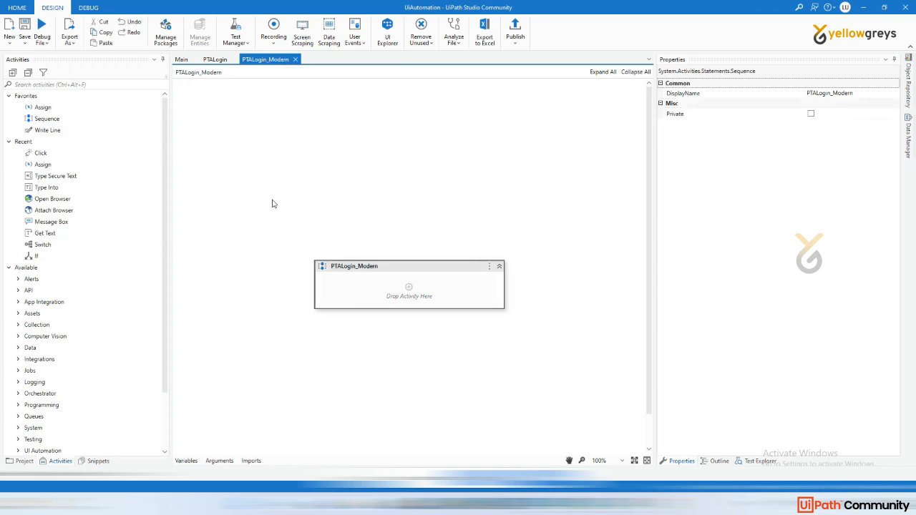
click(57, 85)
text(UI)
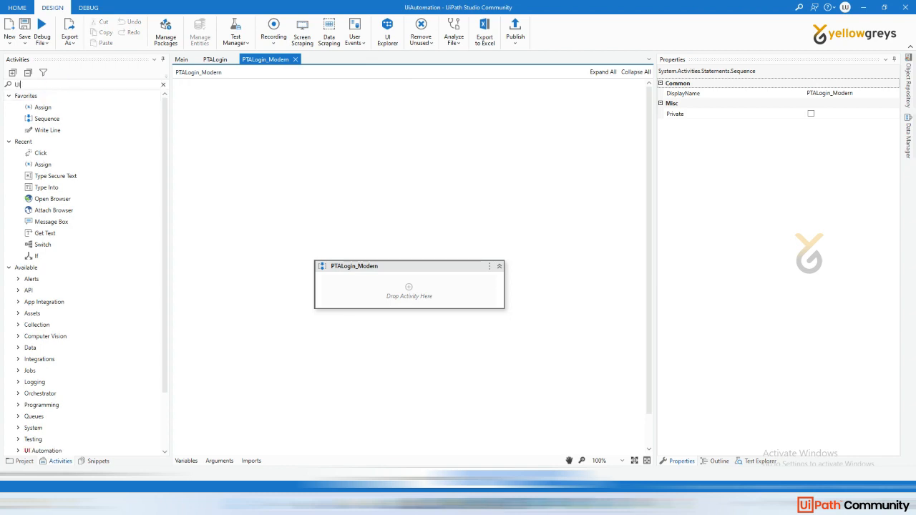
text( Automat)
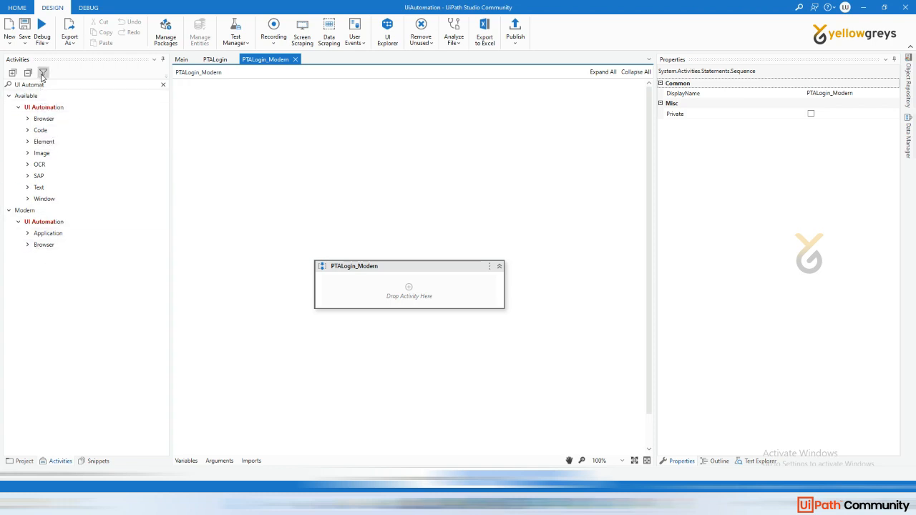
click(42, 74)
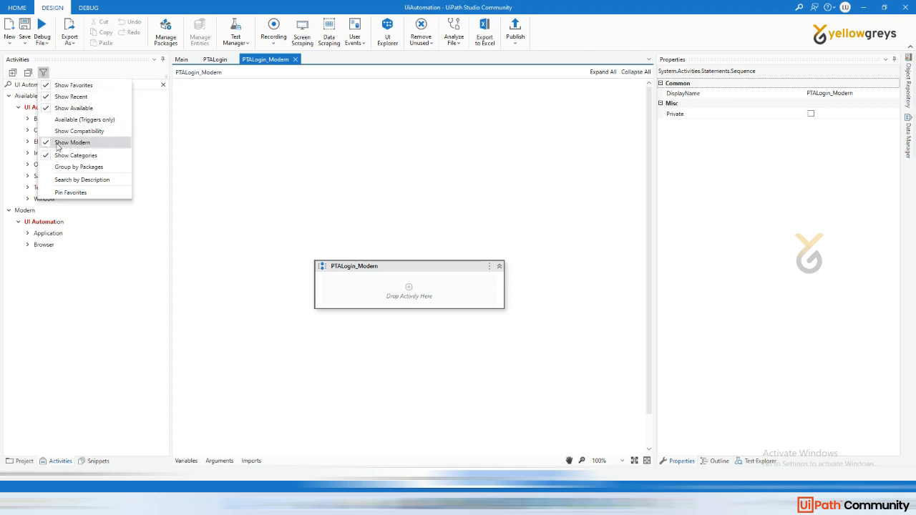
click(98, 276)
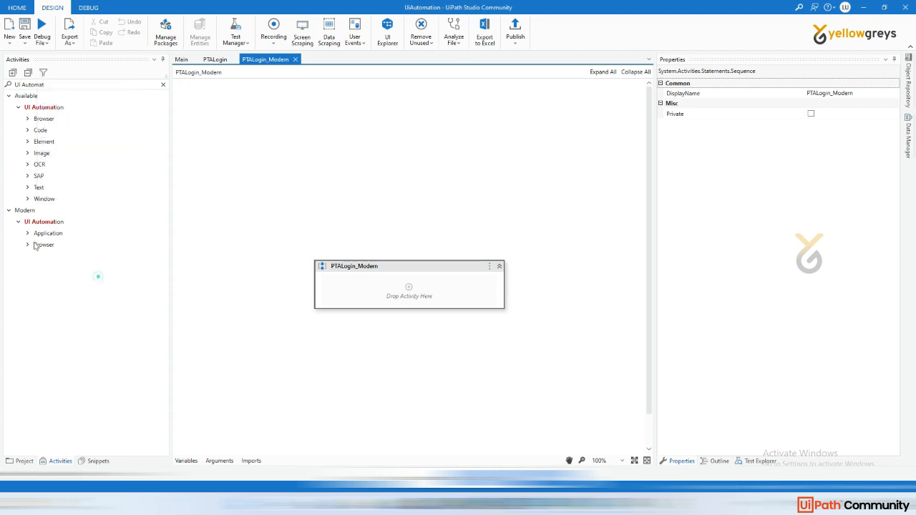
click(28, 233)
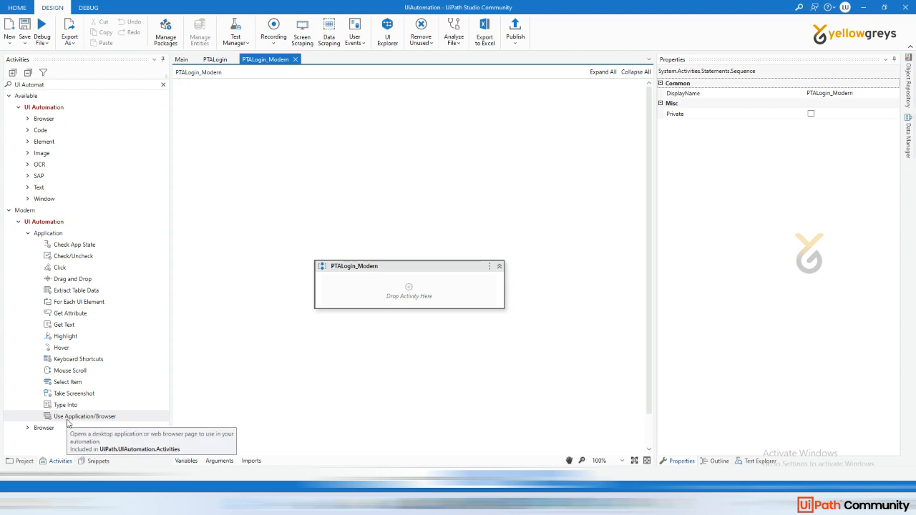
drag(68, 420, 398, 290)
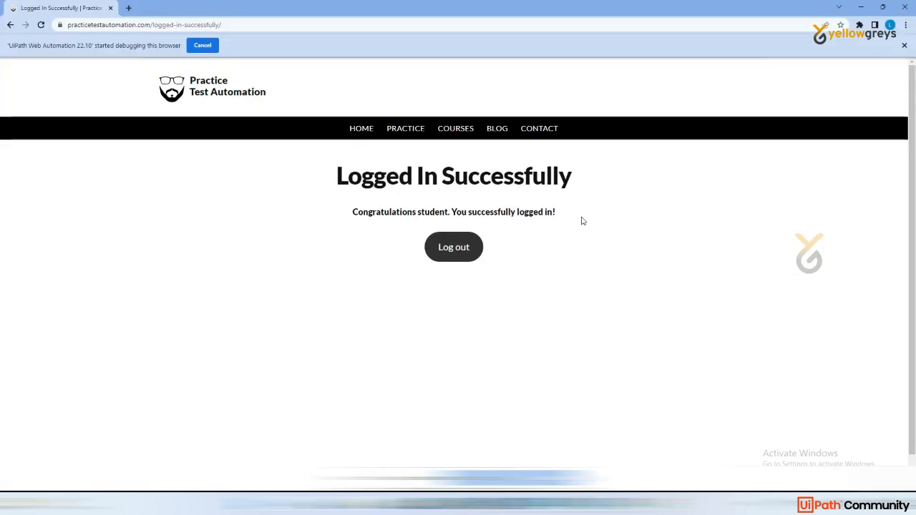
- In Chrome, return to the practice Test login page and clear its Username field
click(11, 26)
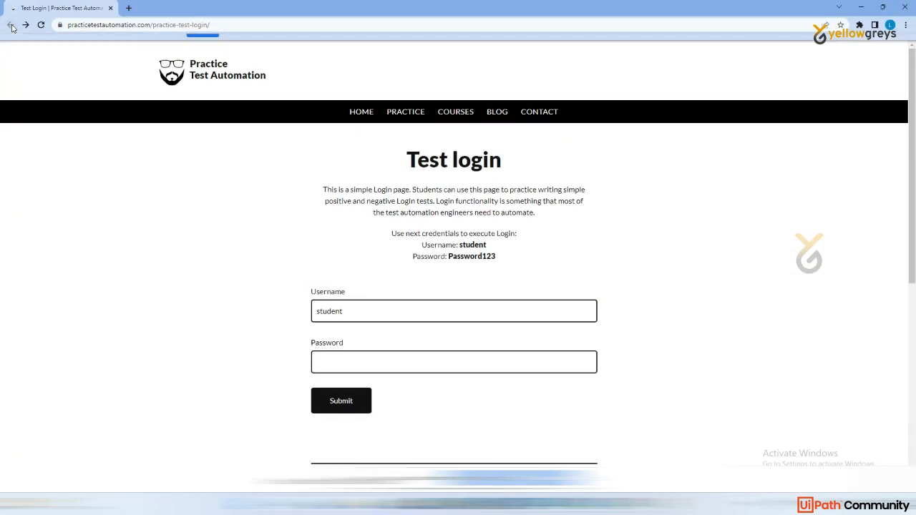
scroll(415, 303, down, 3)
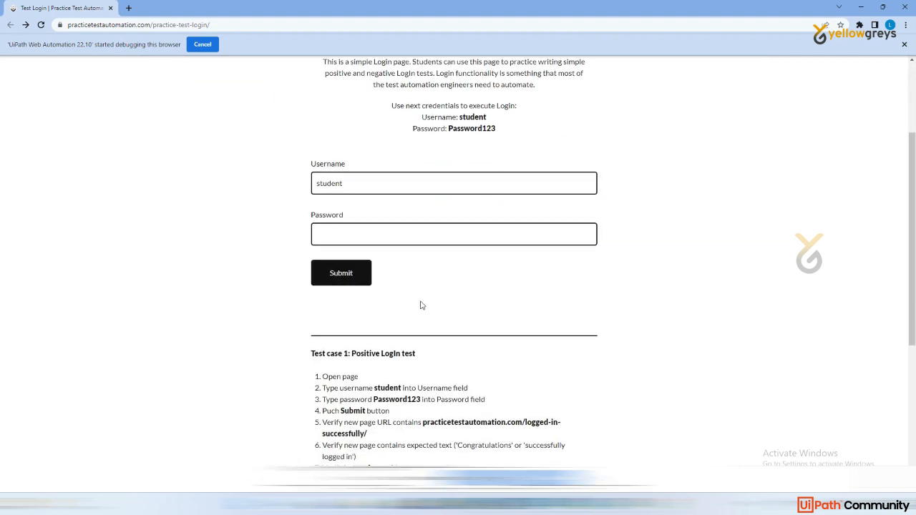
click(347, 183)
key(ctrl+a)
key(Delete)
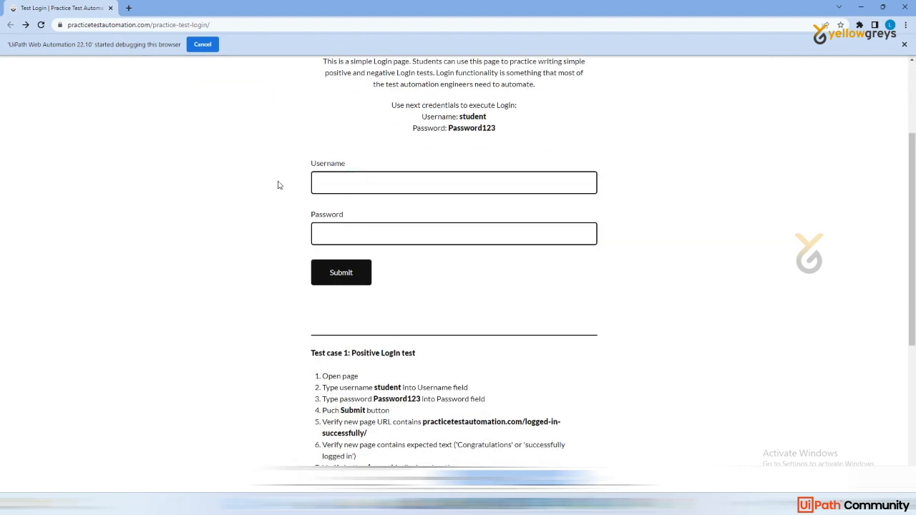
scroll(305, 216, up, 2)
scroll(419, 305, down, 1)
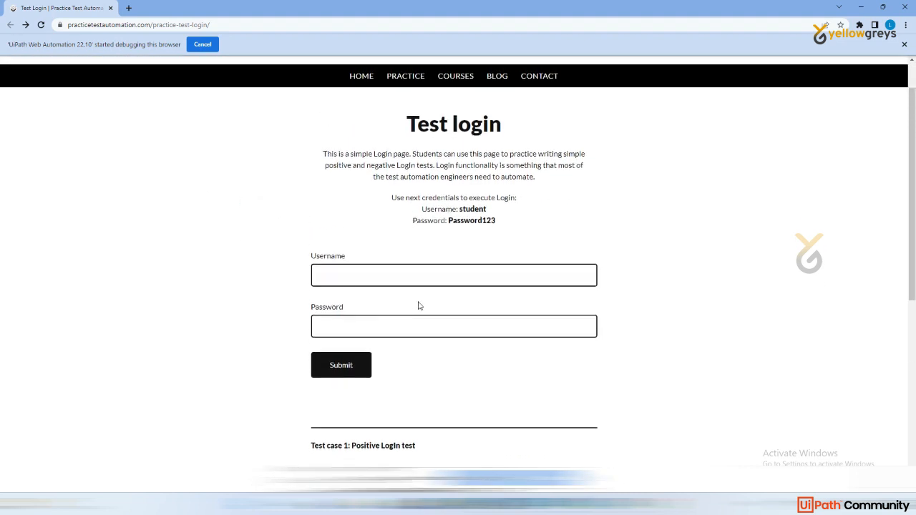
- Switch to UiPath Studio, indicate the Chrome Test Login page as the application to automate, and save the workflow
key(alt+Tab)
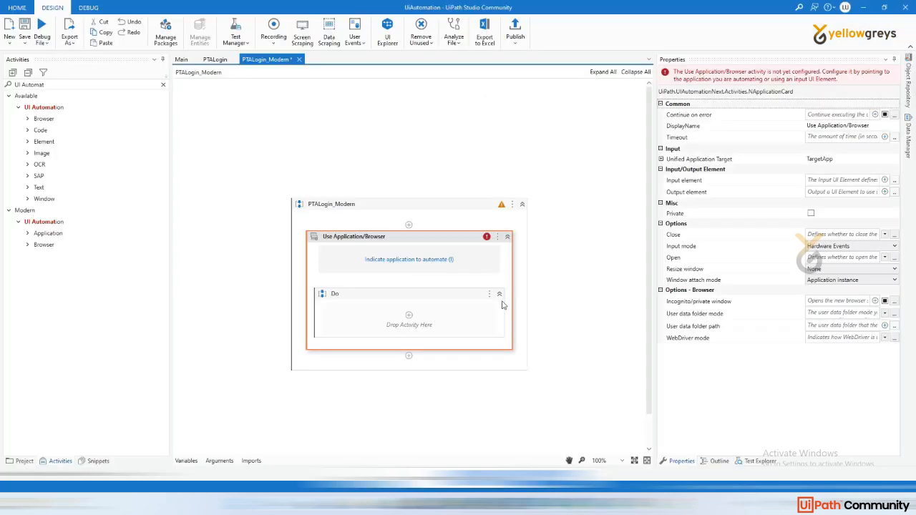
click(409, 261)
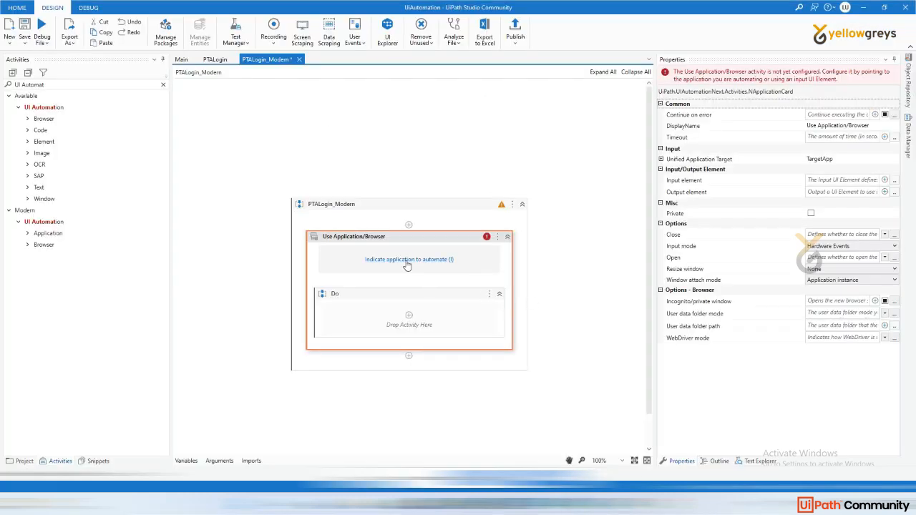
click(269, 142)
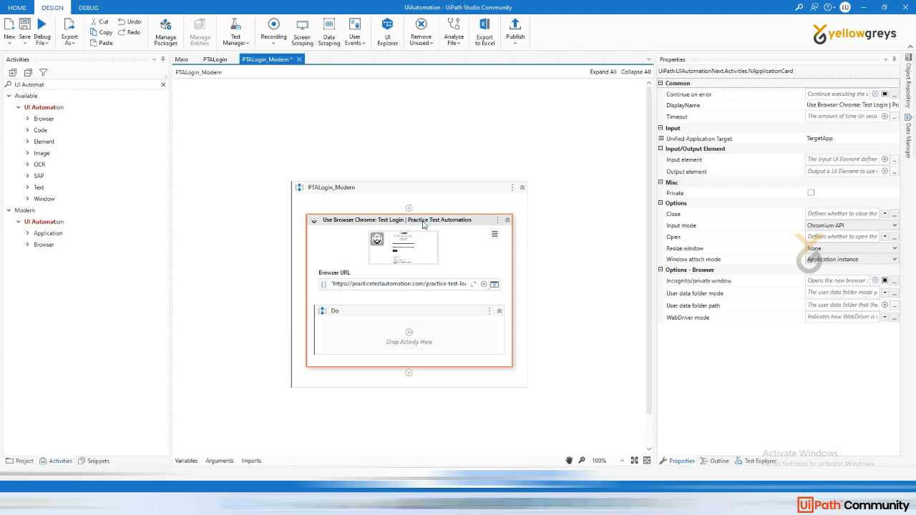
key(ctrl+s)
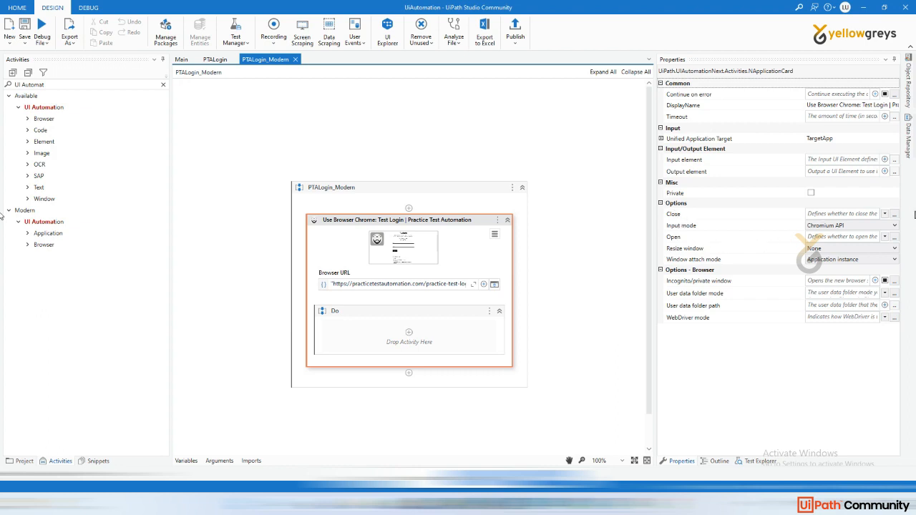
- Set the Use Browser activity's Close option to Never and its Open option to Always
click(885, 215)
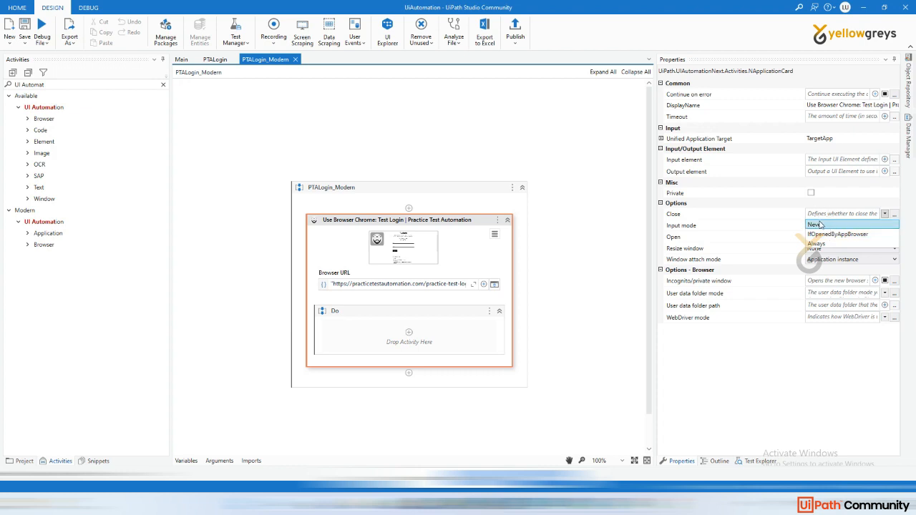
click(825, 226)
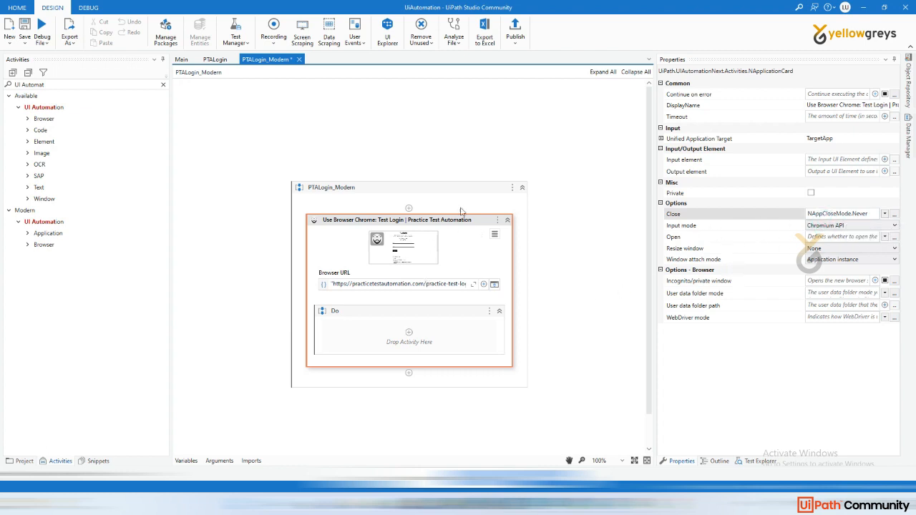
click(884, 236)
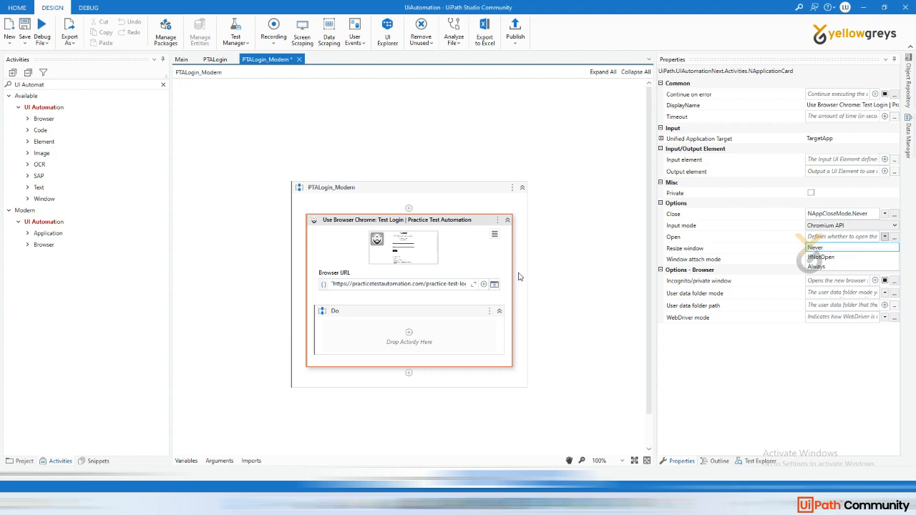
click(816, 266)
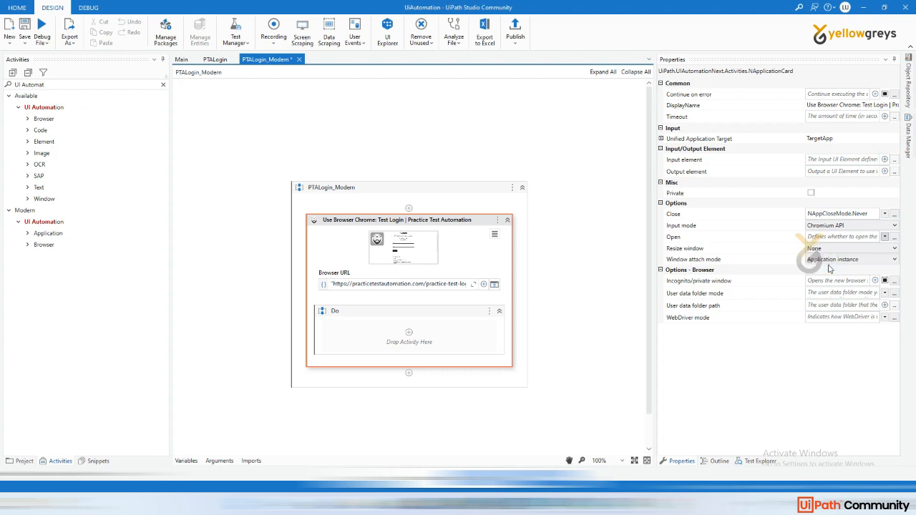
click(460, 225)
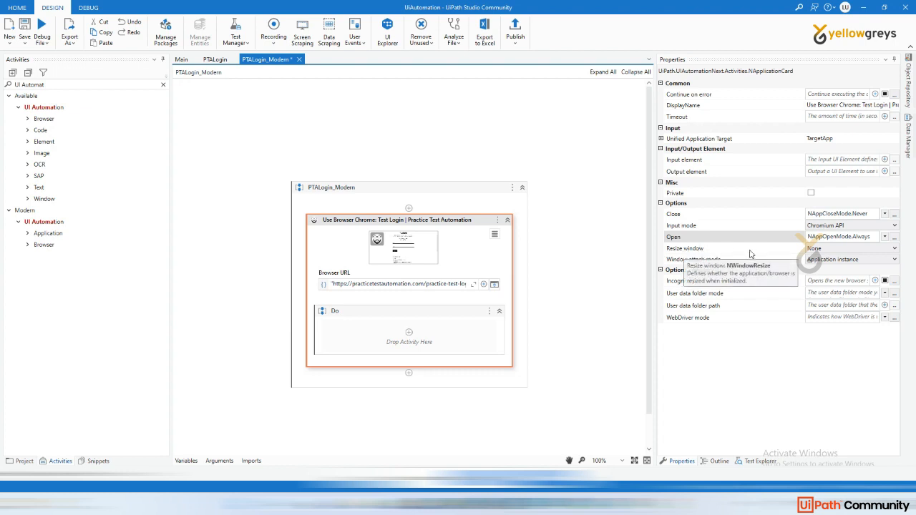
- Set the Use Browser activity's Resize window option to Maximize and save the workflow
click(820, 248)
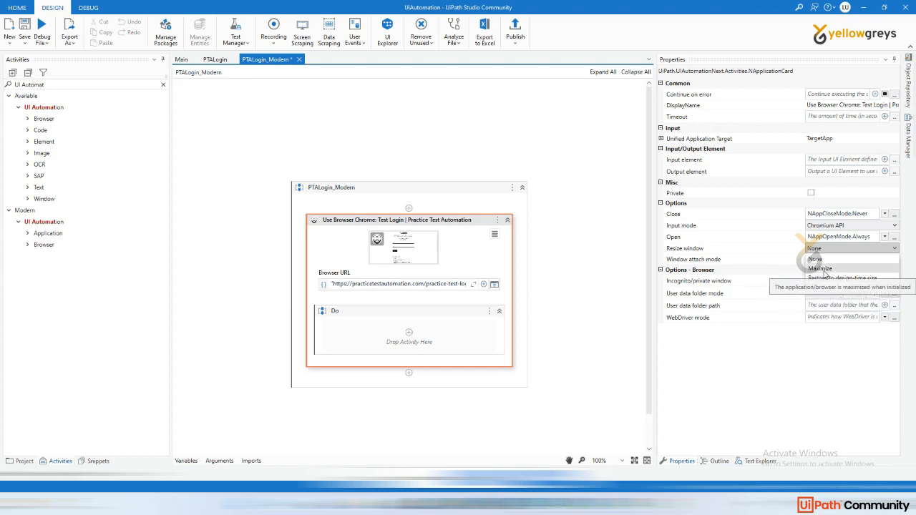
click(821, 269)
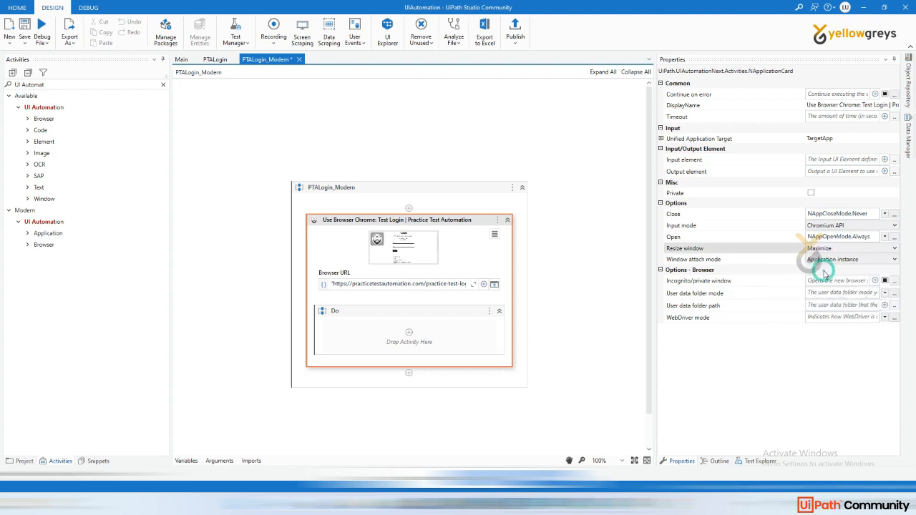
click(409, 223)
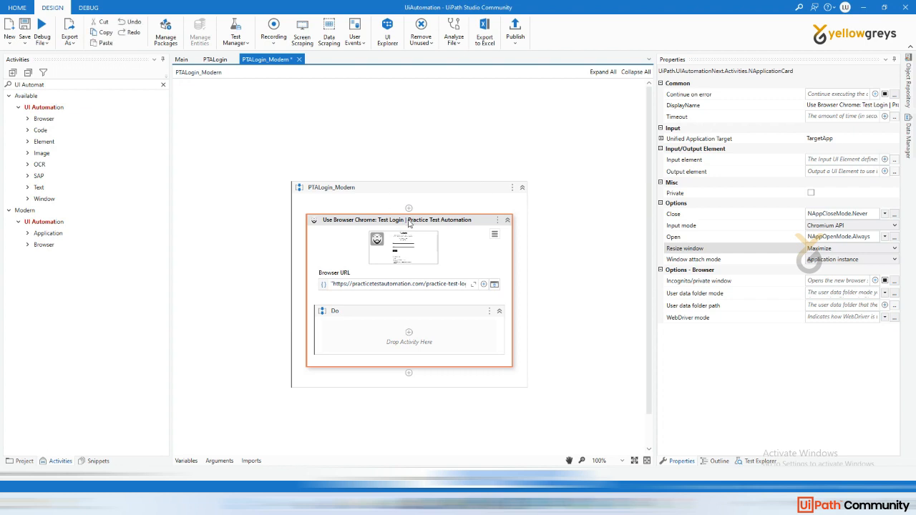
key(ctrl+s)
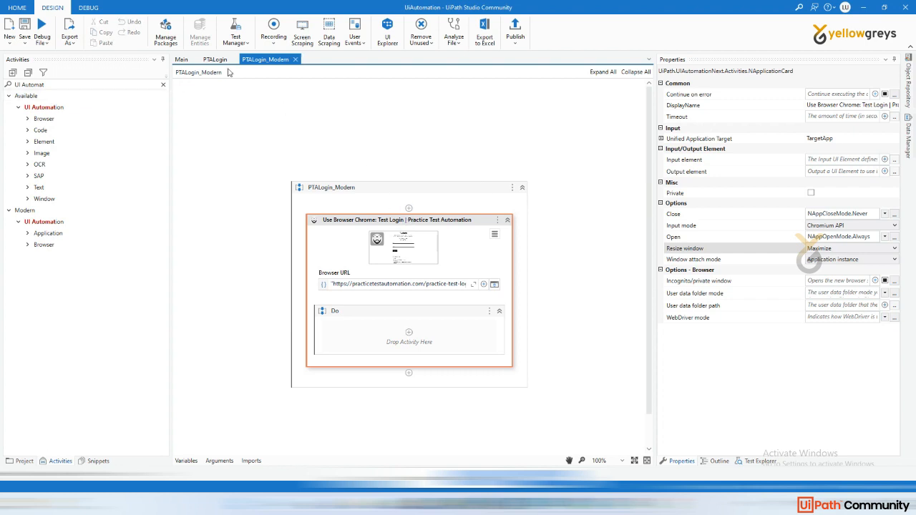
- Copy the Assign UserName, Get Password and Assign SecurePwdCoversion activities from PTALogin into the PTALogin_Modern sequence
click(215, 59)
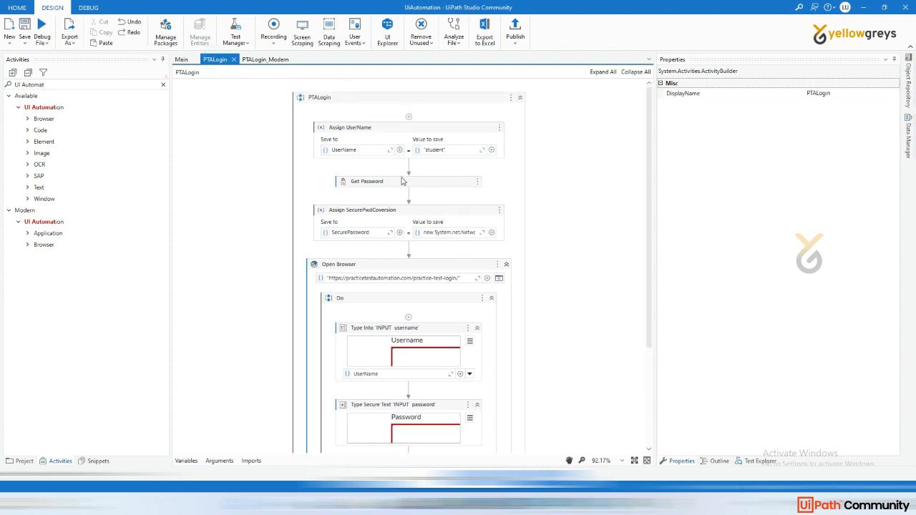
click(345, 134)
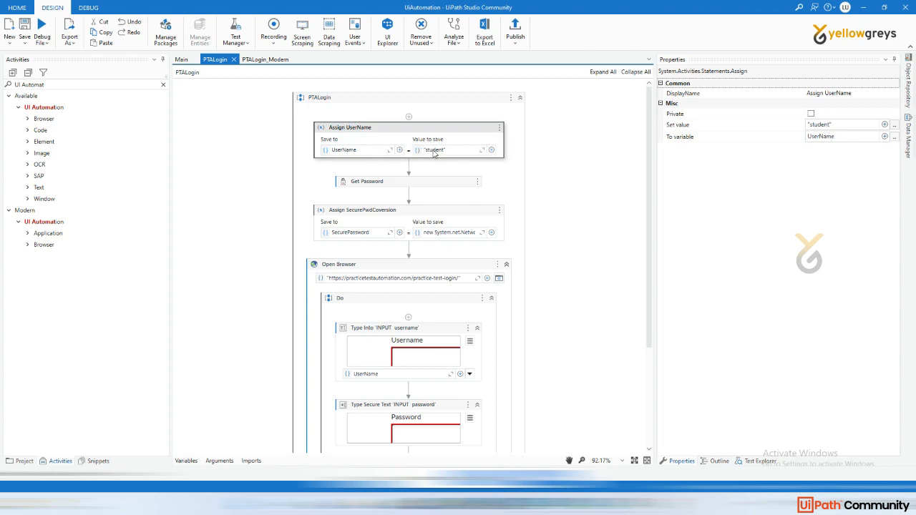
click(373, 183)
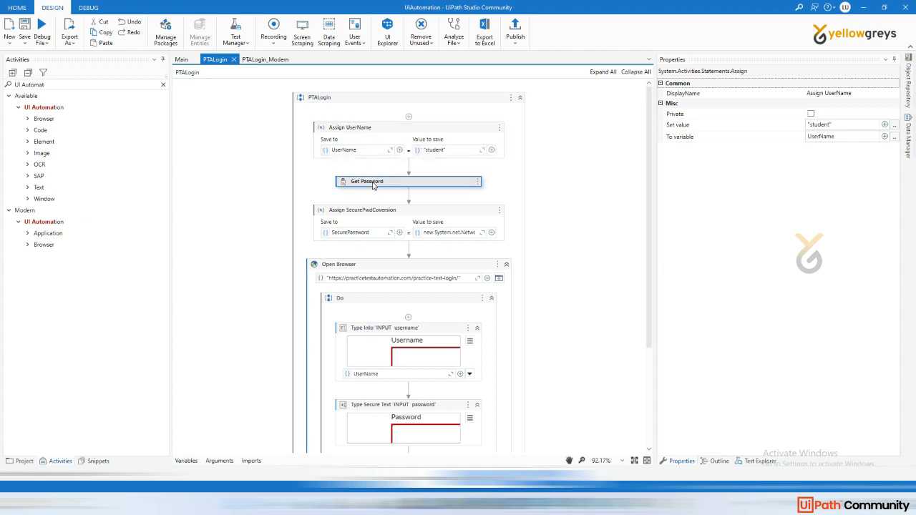
click(388, 210)
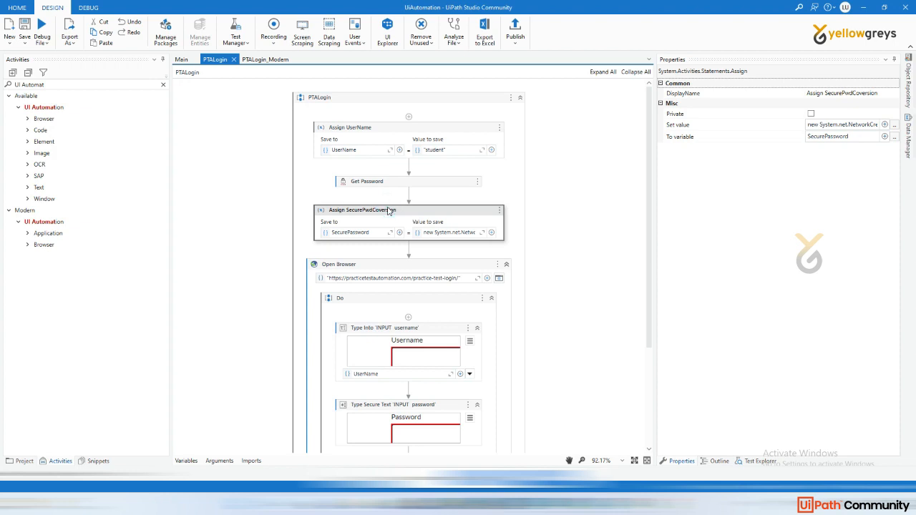
click(373, 131)
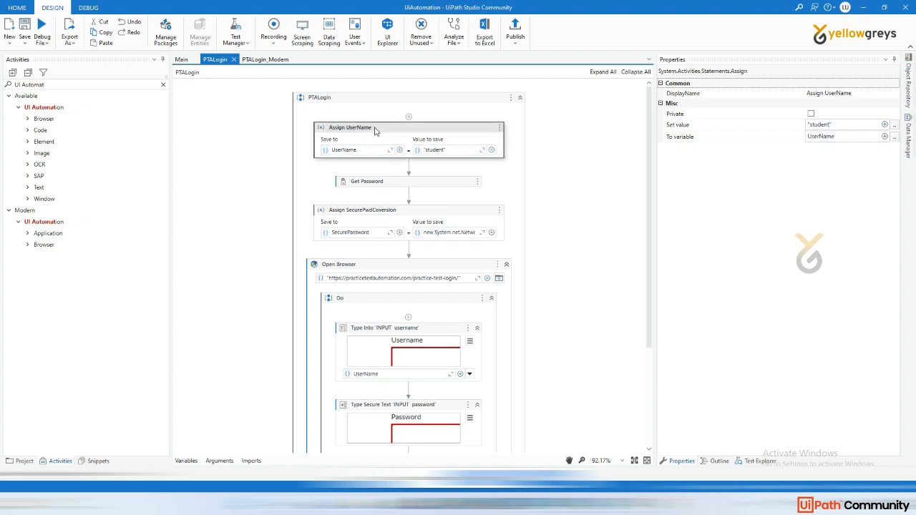
ctrl+click(382, 181)
ctrl+click(401, 213)
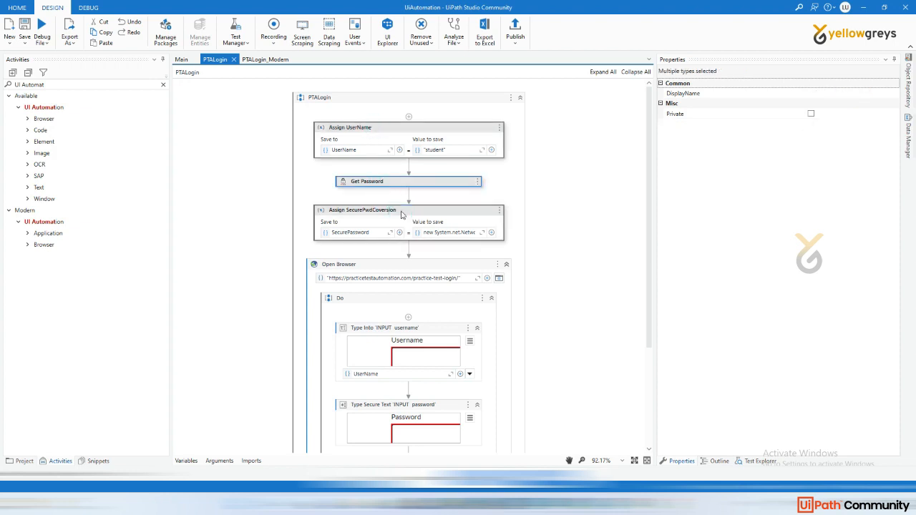
click(265, 59)
click(350, 203)
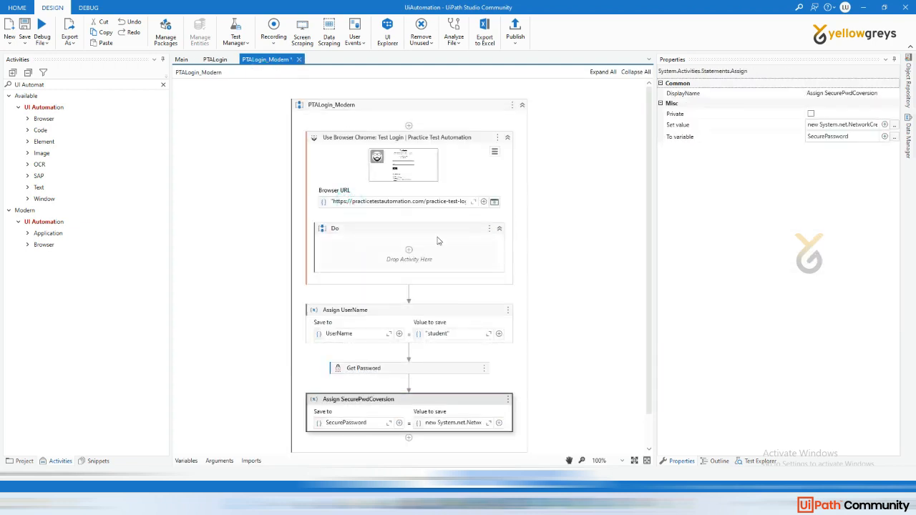
- Move the Assign UserName, Get Password and Assign SecurePwdCoversion activities above the Use Browser activity in that order, and save the workflow
click(369, 311)
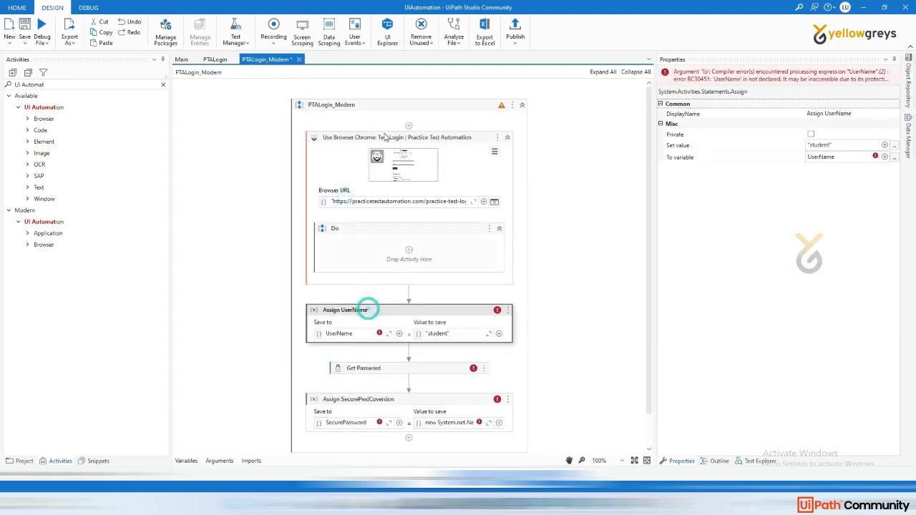
drag(378, 310, 379, 143)
click(383, 369)
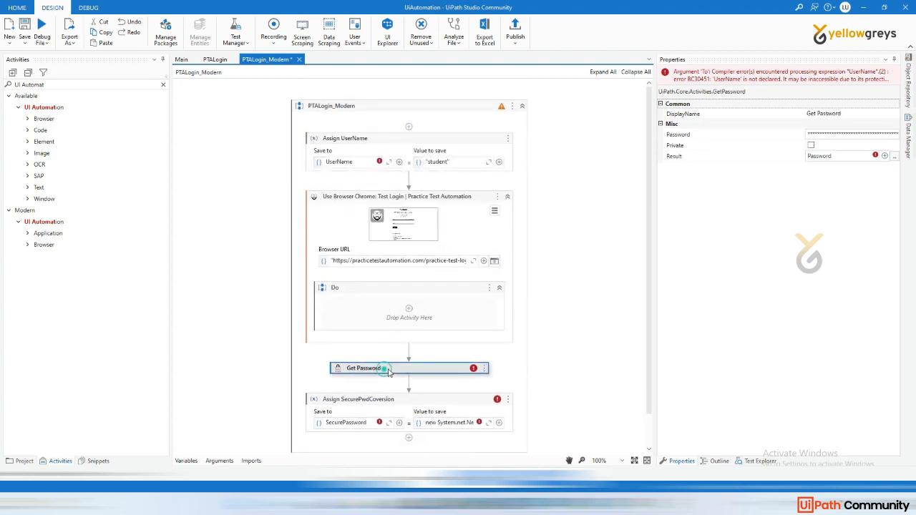
drag(383, 370, 390, 182)
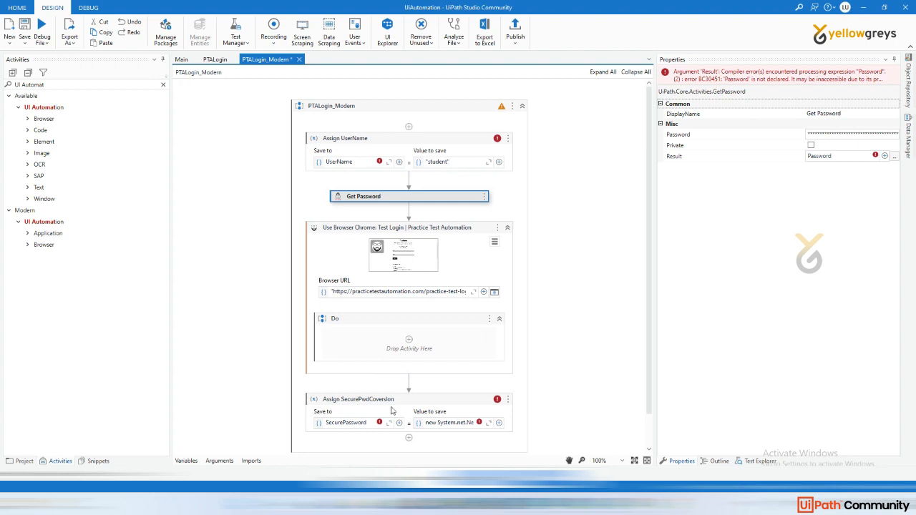
click(390, 412)
drag(390, 412, 394, 211)
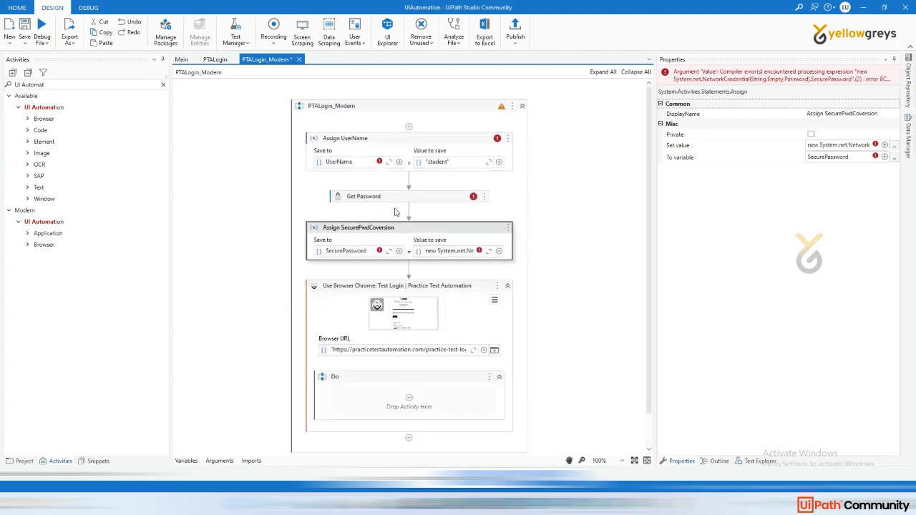
key(ctrl+s)
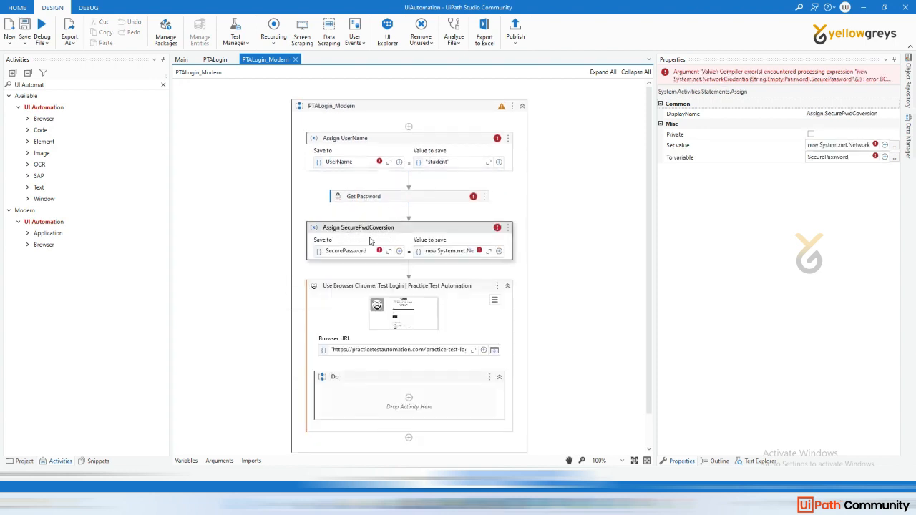
- Copy the UserName, Password and SecurePassword variables from the PTALogin workflow
click(214, 59)
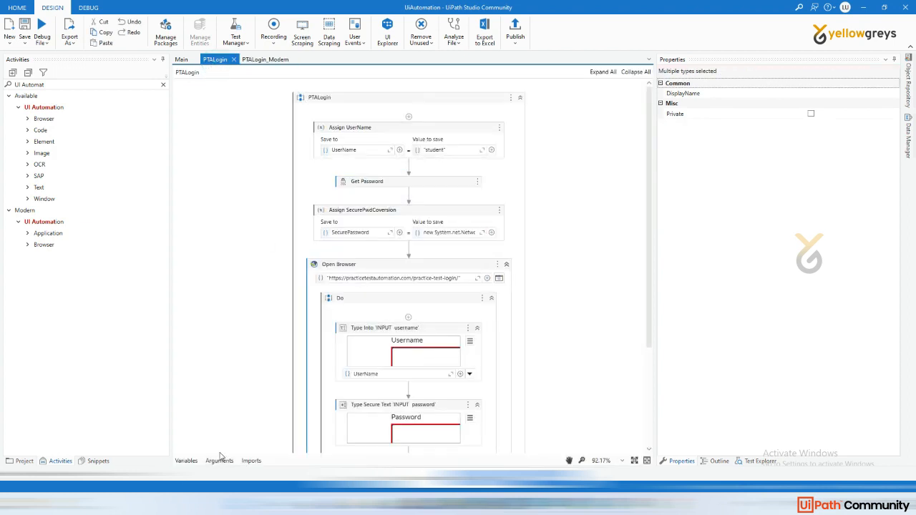
click(186, 461)
click(298, 160)
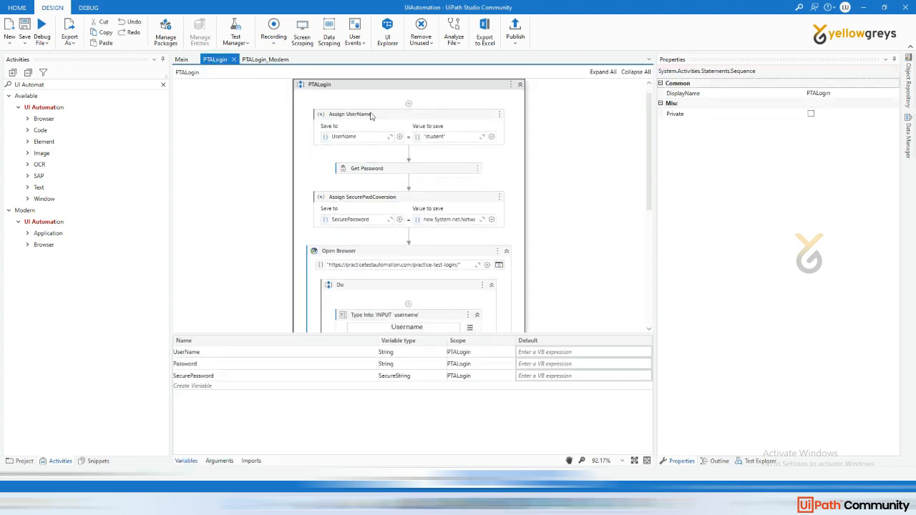
click(209, 353)
shift+click(210, 365)
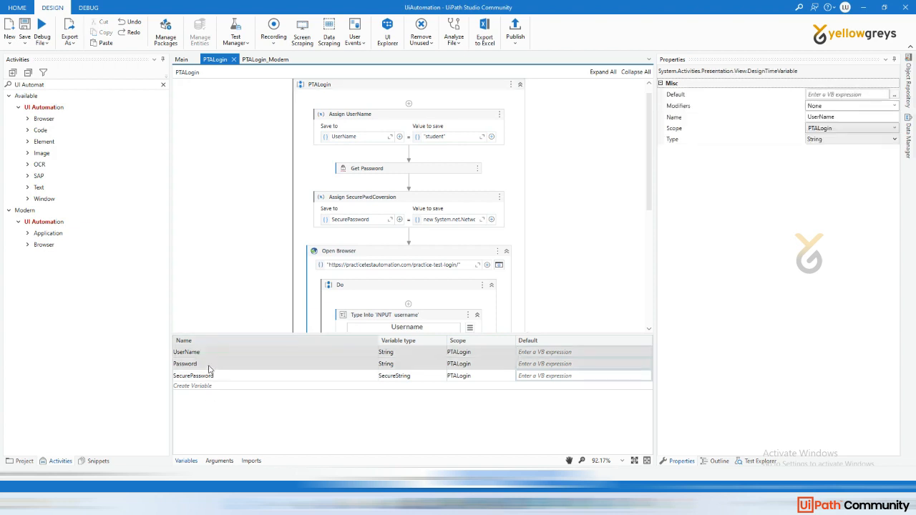
shift+click(210, 376)
right_click(213, 376)
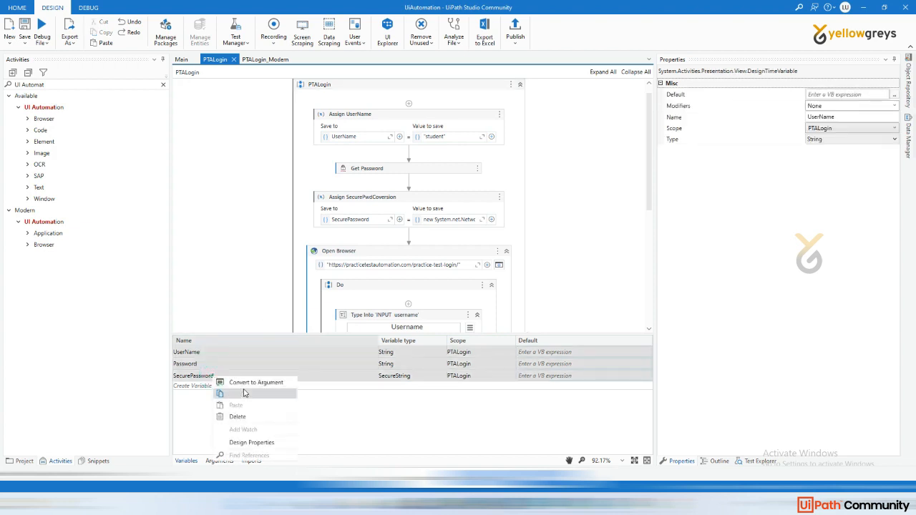
click(244, 394)
- Paste the three copied variables into the PTALogin_Modern workflow's variable list
click(264, 59)
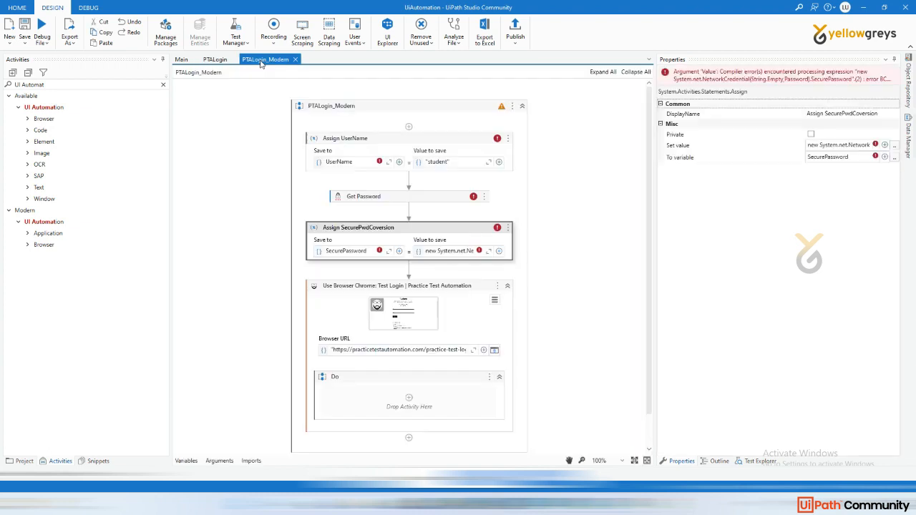
click(219, 387)
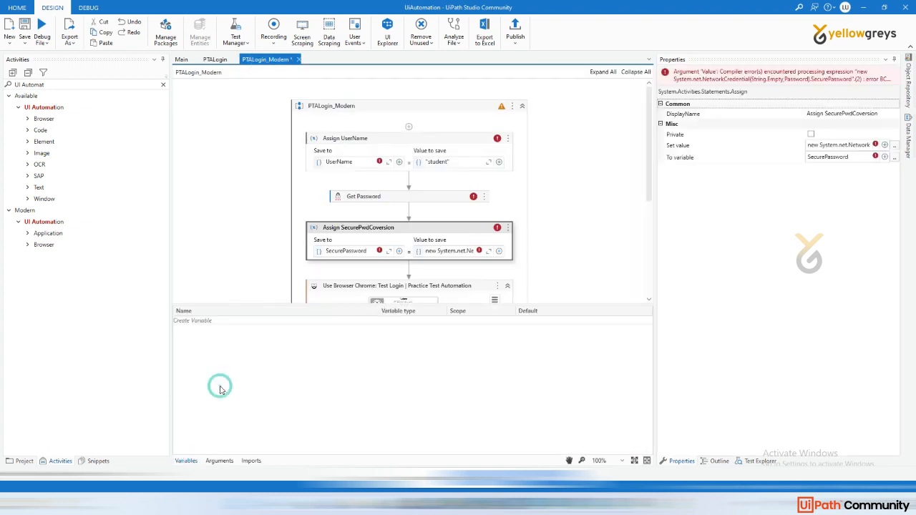
key(ctrl+v)
click(224, 296)
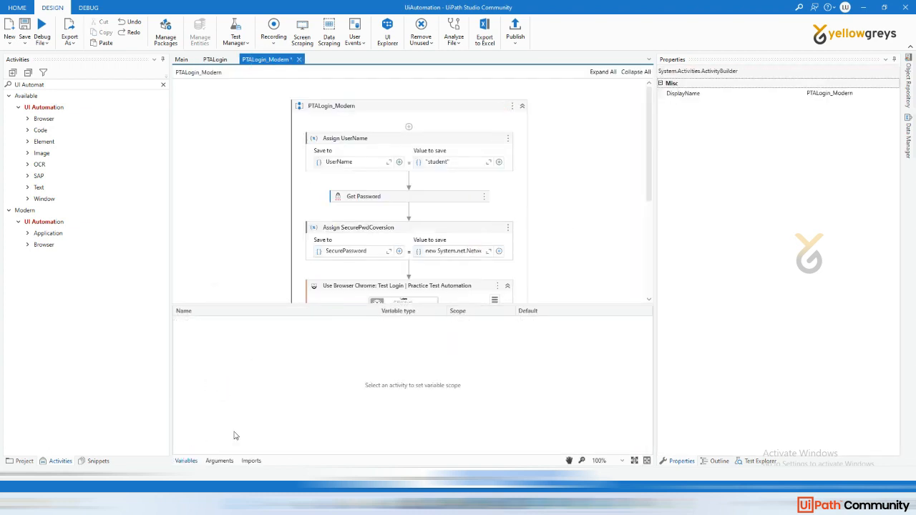
click(186, 461)
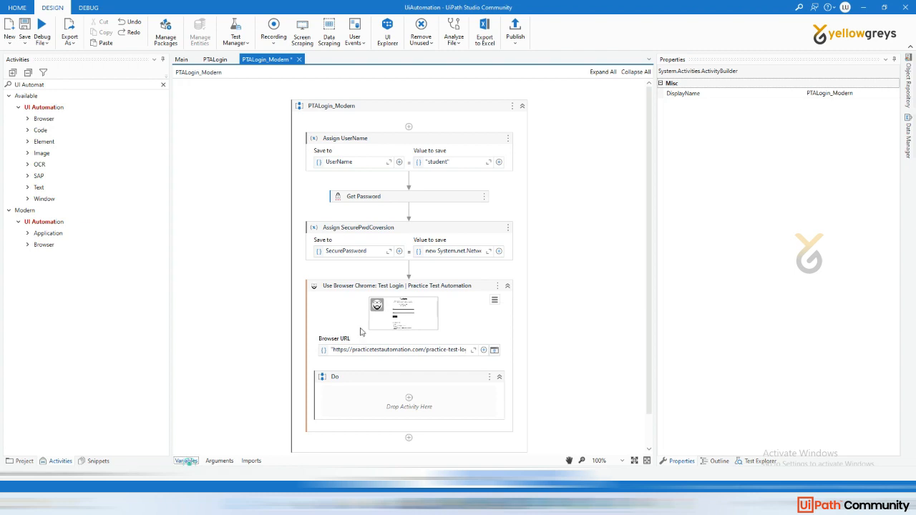
- Review the Assign UserName and Get Password activities, the workflow's variables, and the expression in Assign SecurePwdCoversion
click(402, 137)
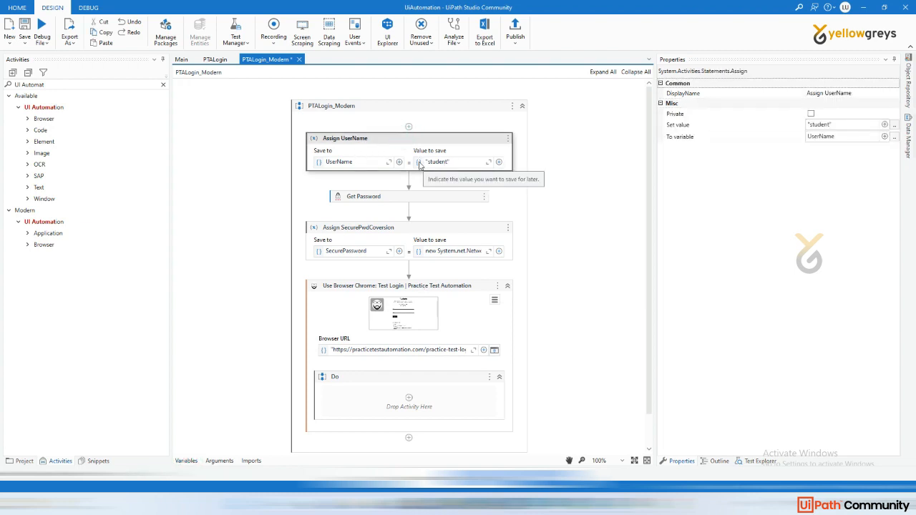
click(385, 197)
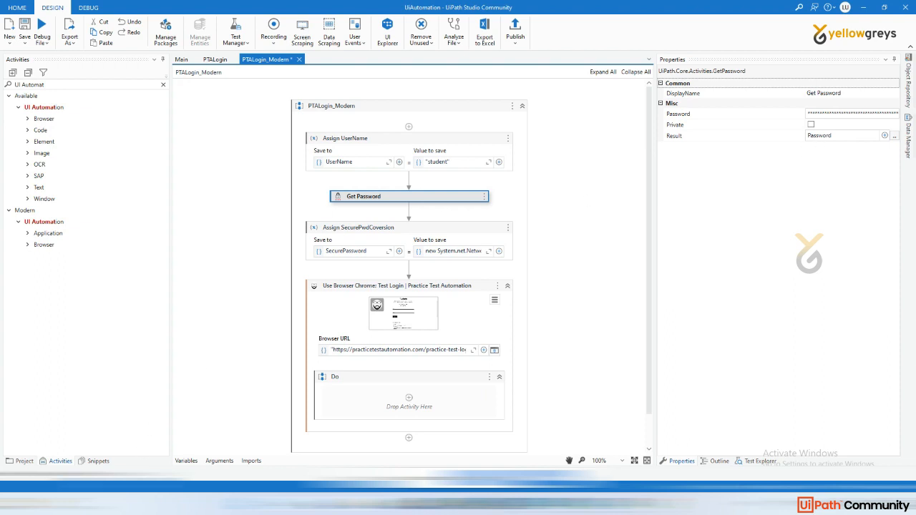
click(186, 461)
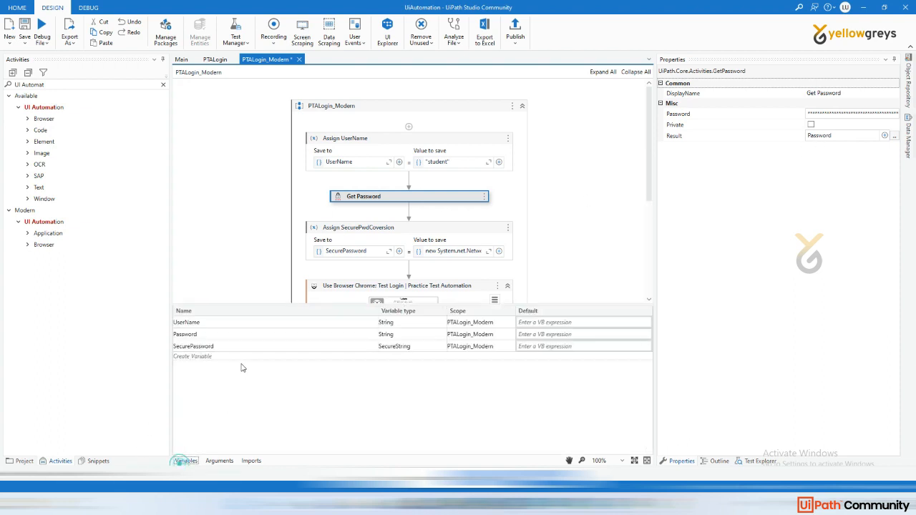
click(205, 336)
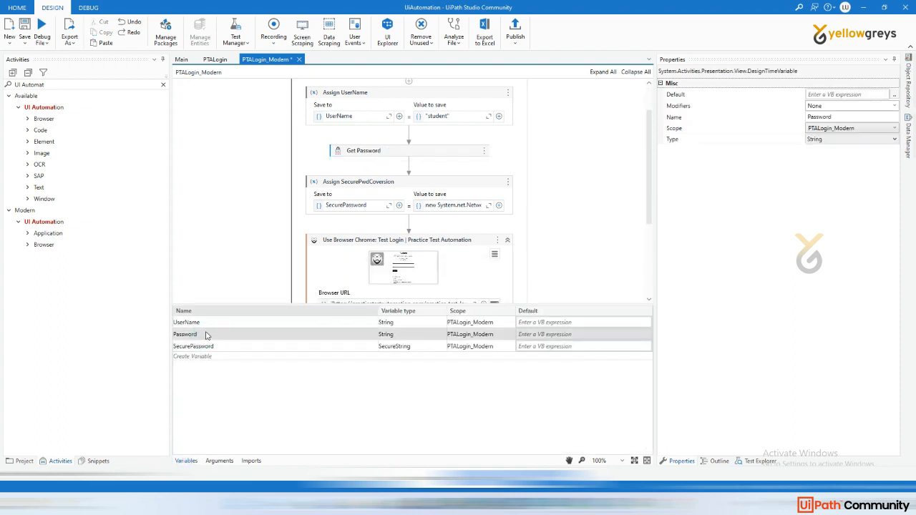
click(489, 206)
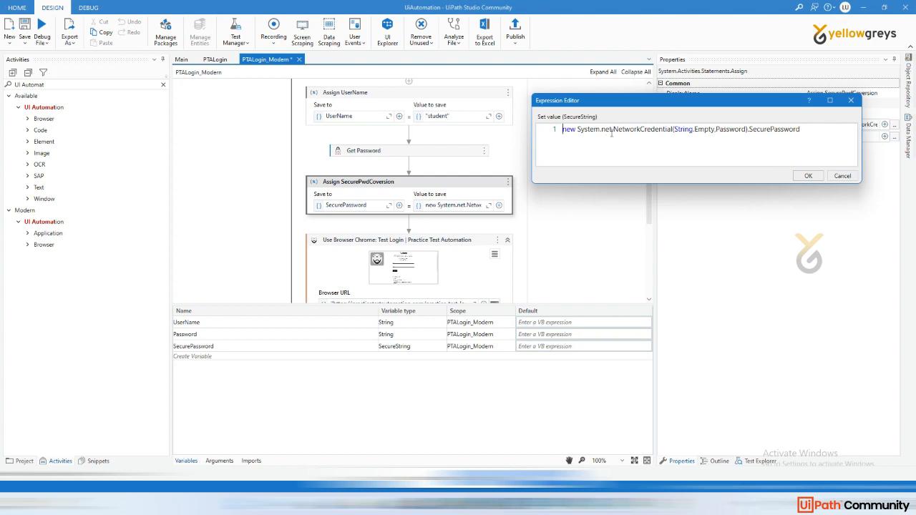
mouse_move(614, 131)
click(807, 176)
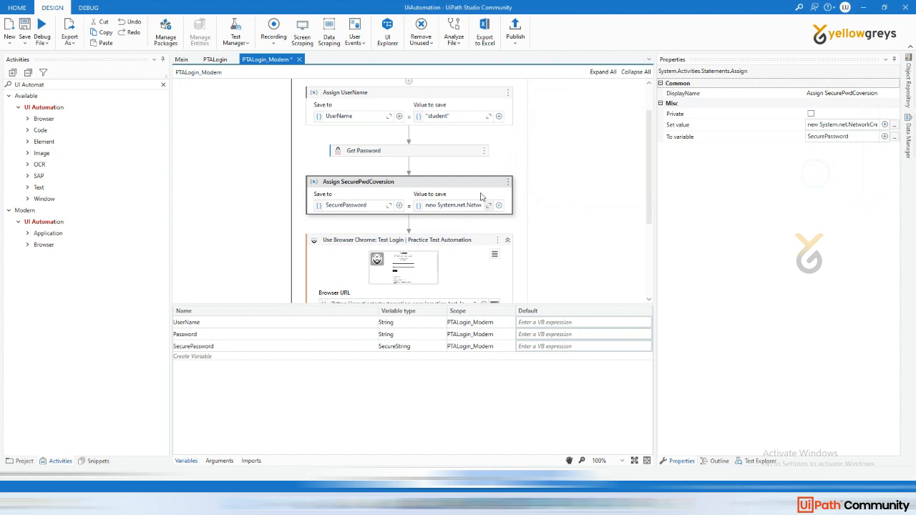
- Add a modern Type Into activity inside the Use Browser activity's Do sequence
scroll(399, 206, down, 3)
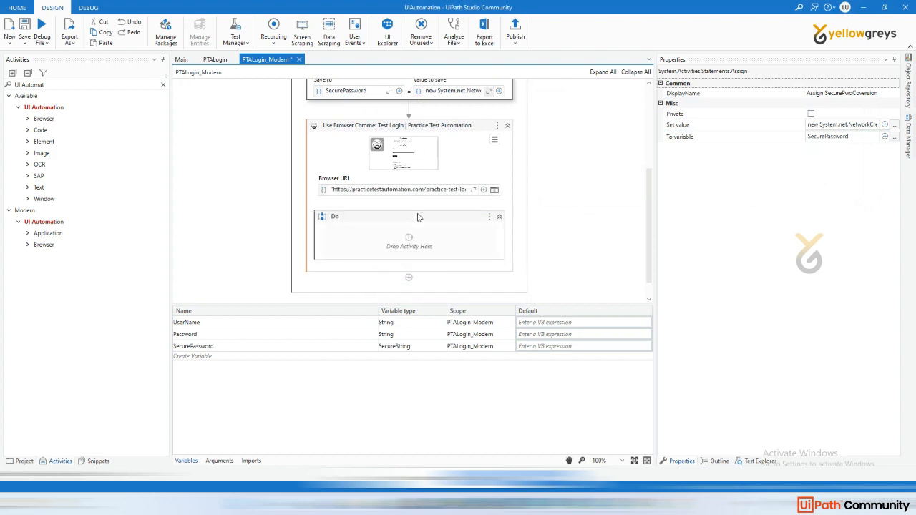
drag(249, 302, 251, 396)
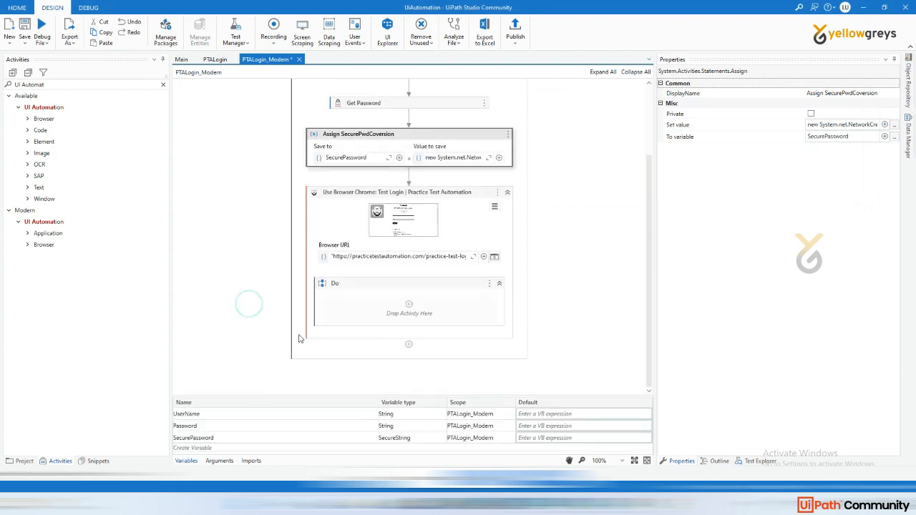
click(372, 303)
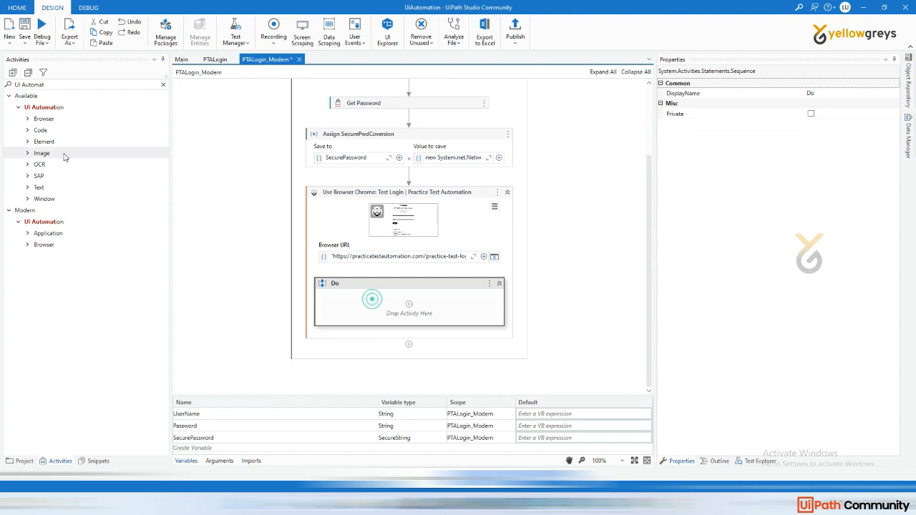
click(28, 234)
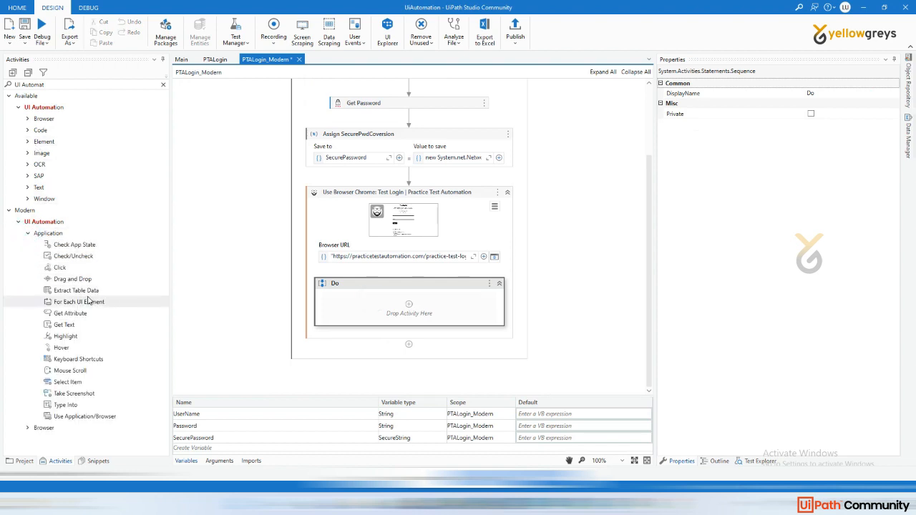
drag(65, 405, 414, 307)
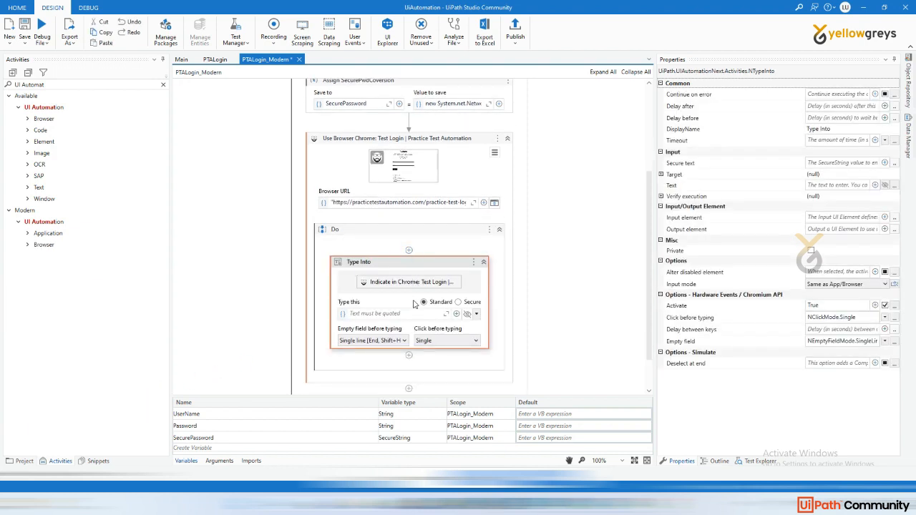
- Indicate the Username input field on the Test Login page as the Type Into activity's target
click(340, 143)
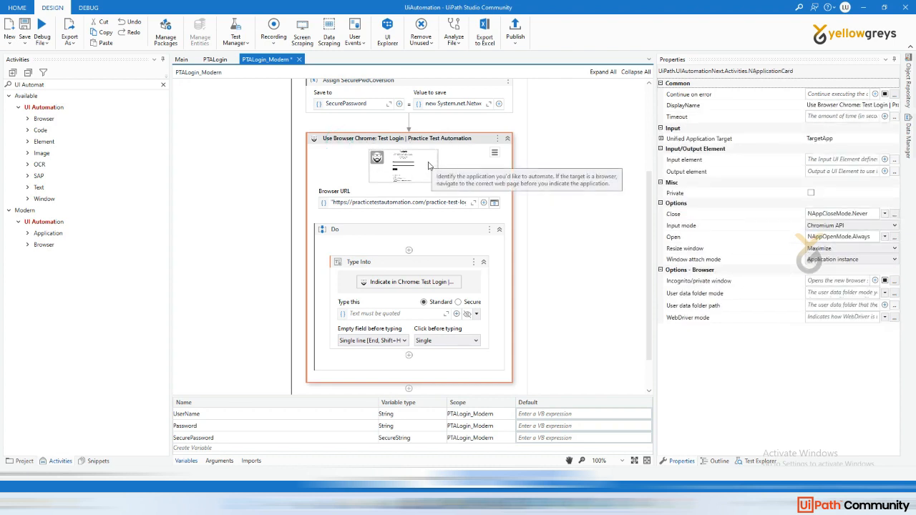
click(377, 264)
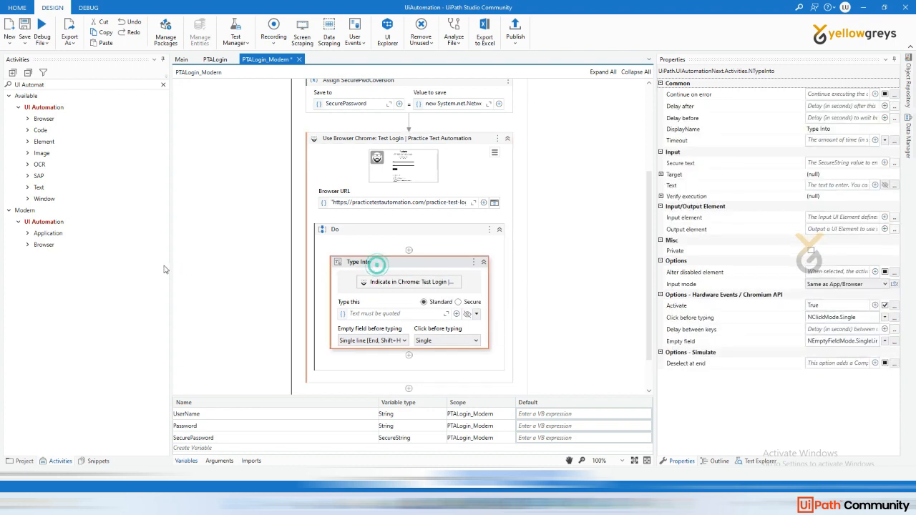
click(417, 285)
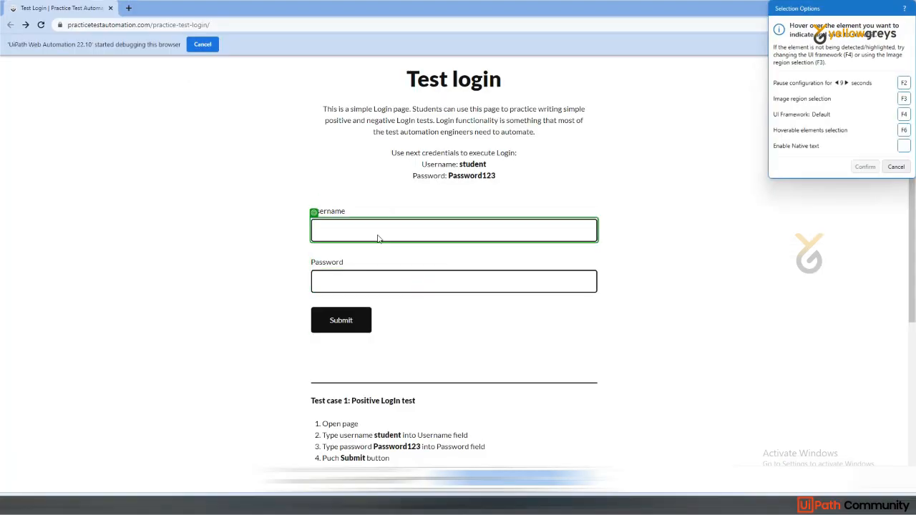
click(358, 237)
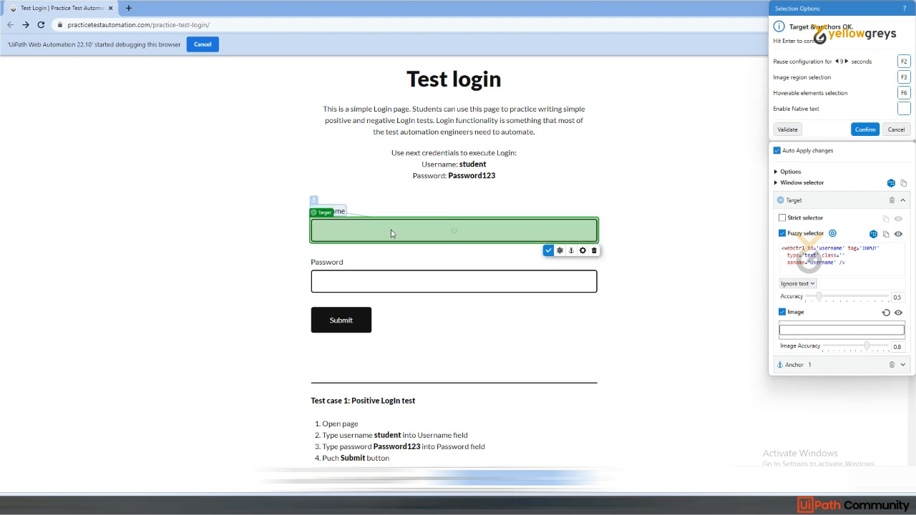
- Examine the fuzzy selector and image settings of the Username label anchor and the Username field target, enlarging the selection options for readability
click(339, 213)
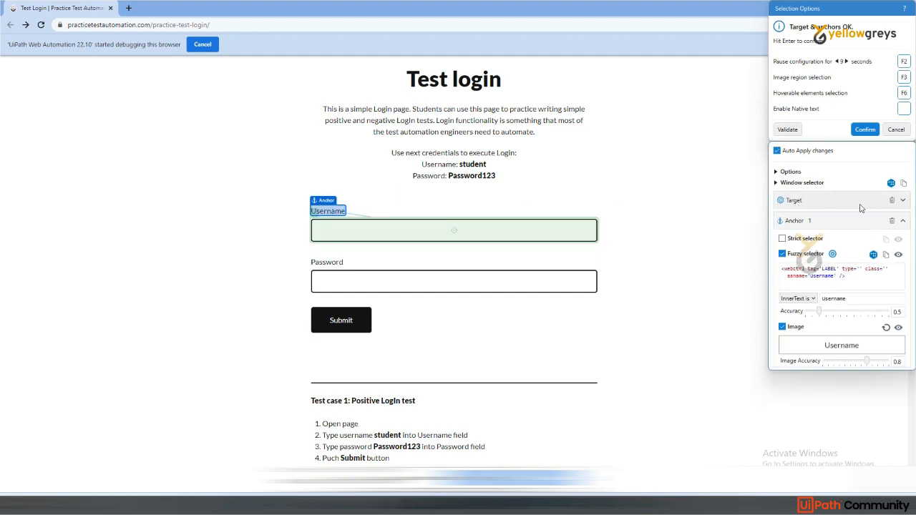
drag(842, 13, 694, 25)
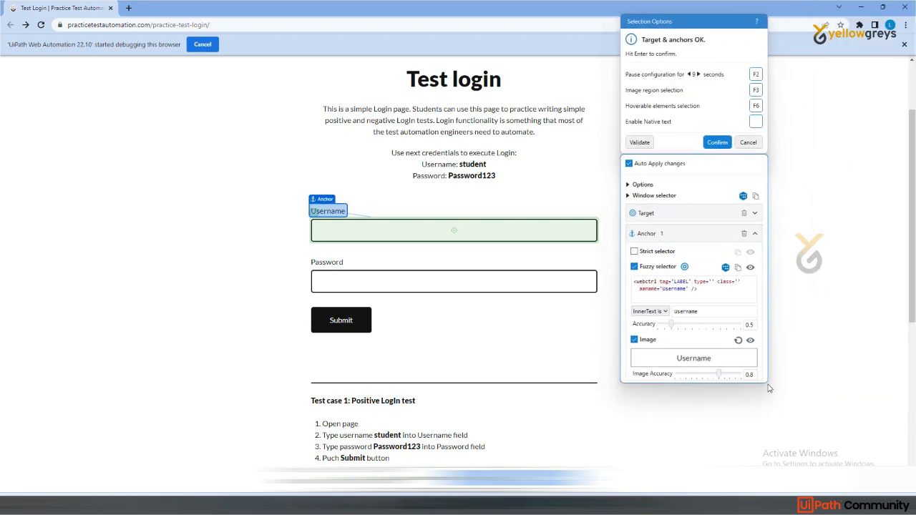
drag(767, 388, 858, 463)
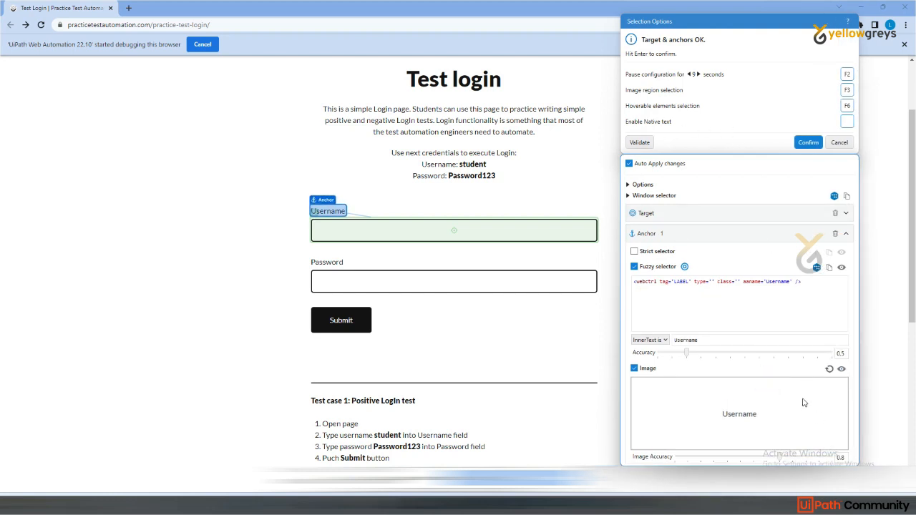
mouse_move(503, 226)
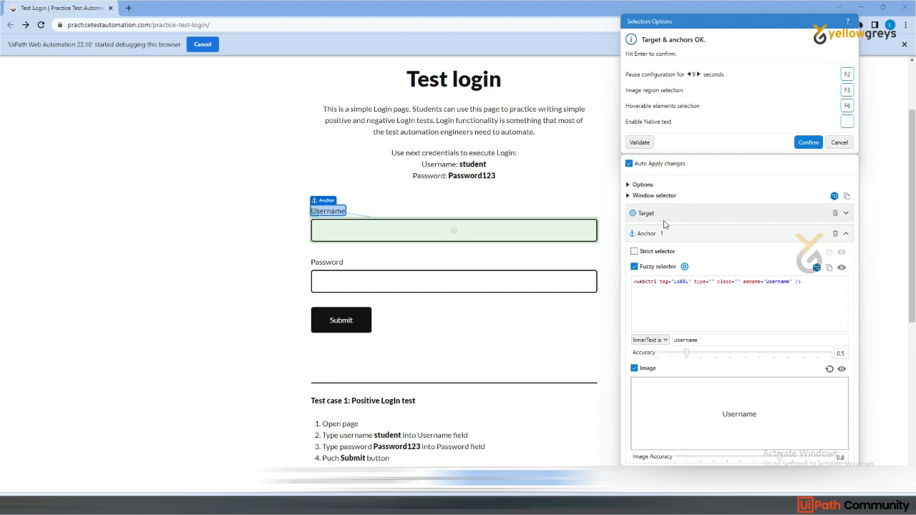
mouse_move(364, 240)
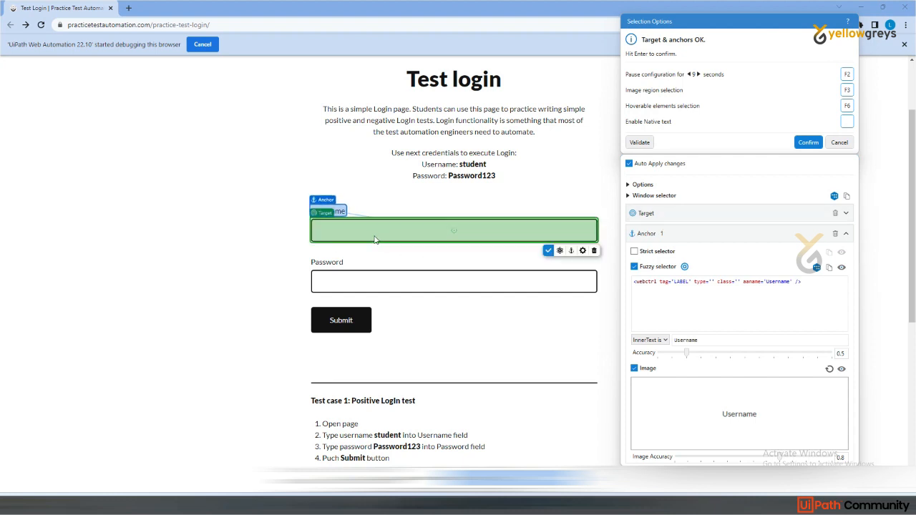
click(846, 214)
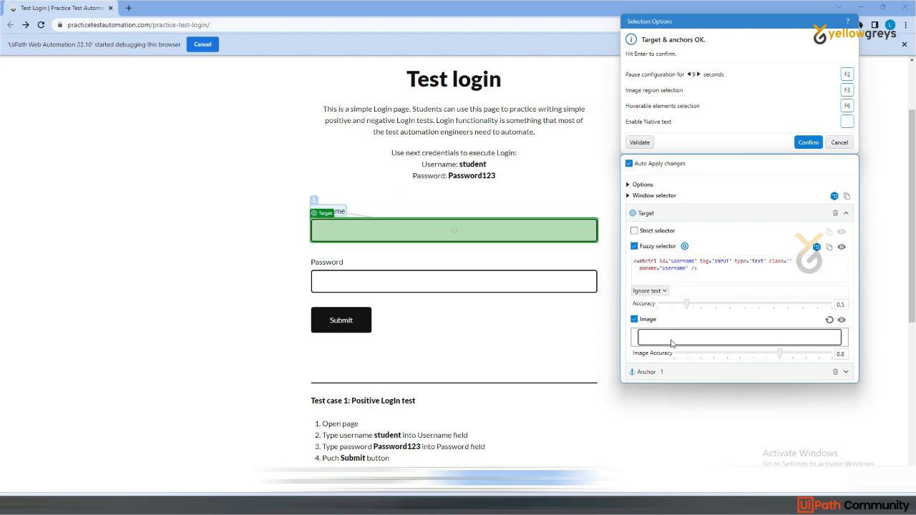
drag(856, 379, 874, 452)
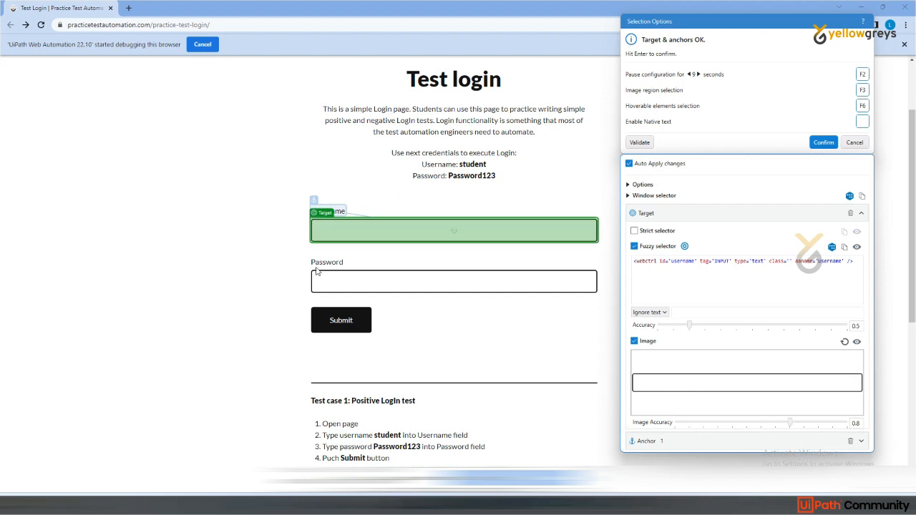
- Compare the Username field target's fuzzy selector with its strict selector, leaving the strict selector disabled
mouse_move(323, 238)
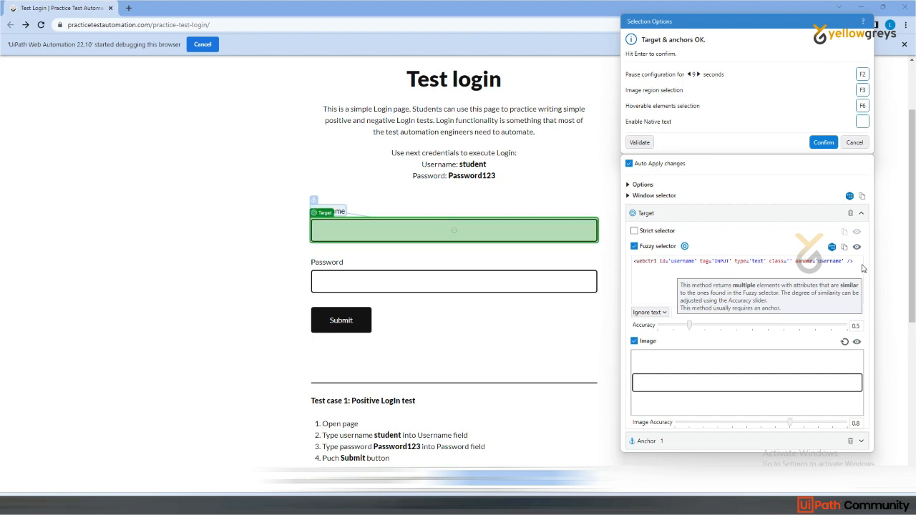
mouse_move(388, 234)
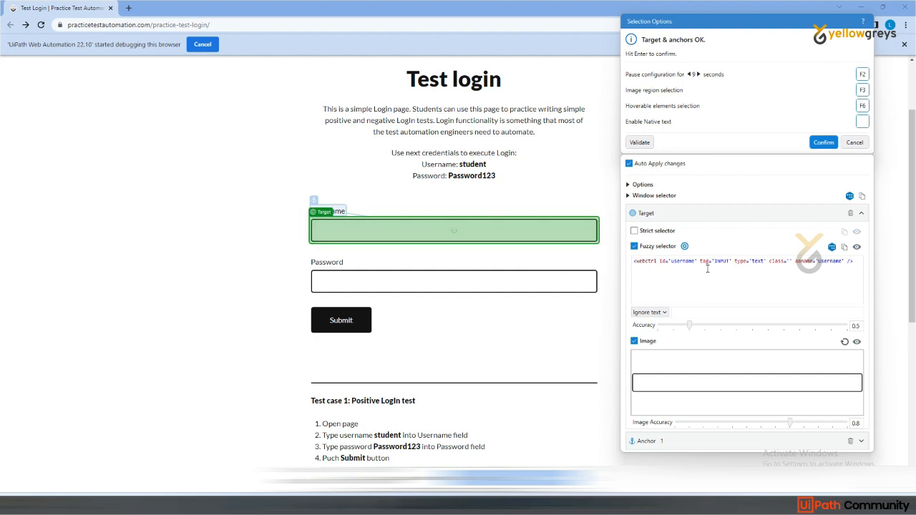
click(671, 279)
key(ctrl+a)
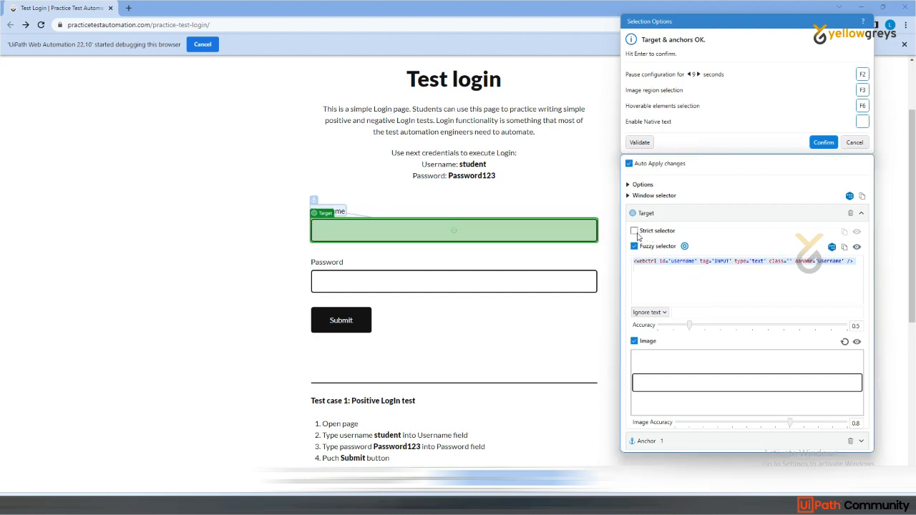
click(634, 232)
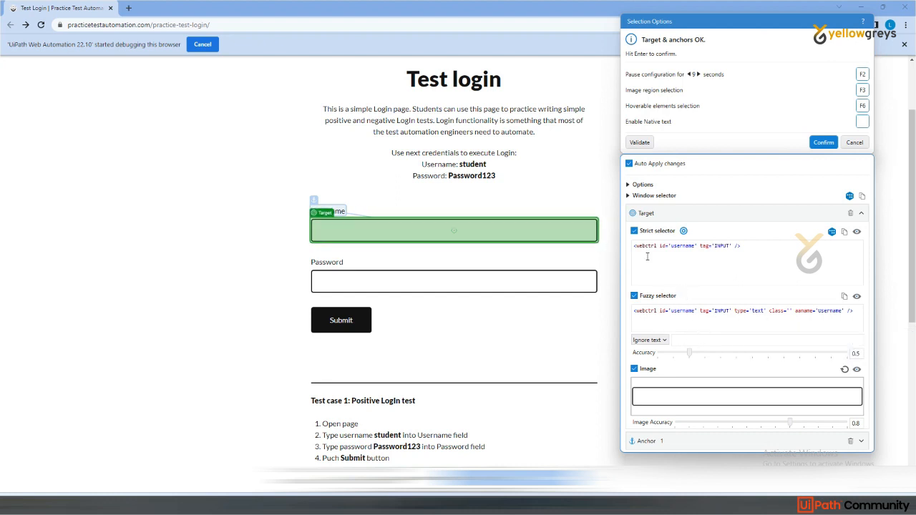
click(634, 231)
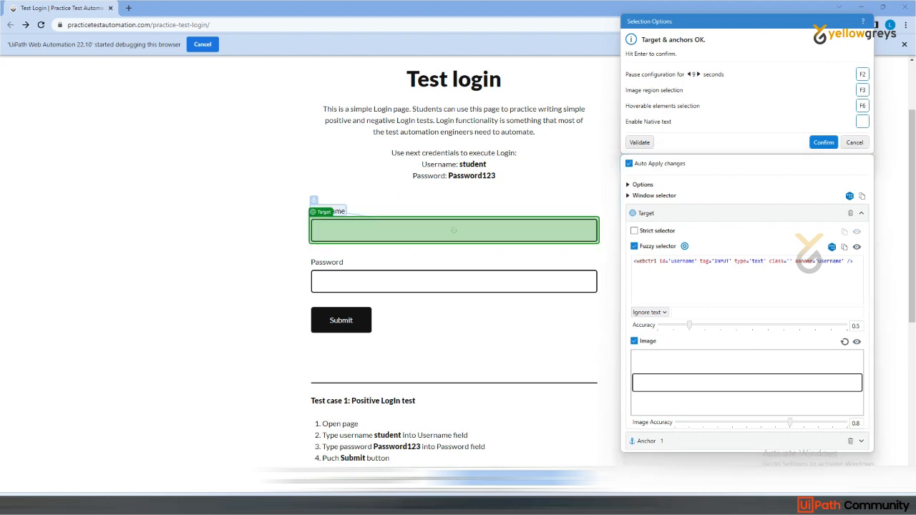
- Check the Username label anchor's selector settings and confirm the Username field as the Type Into target
click(862, 442)
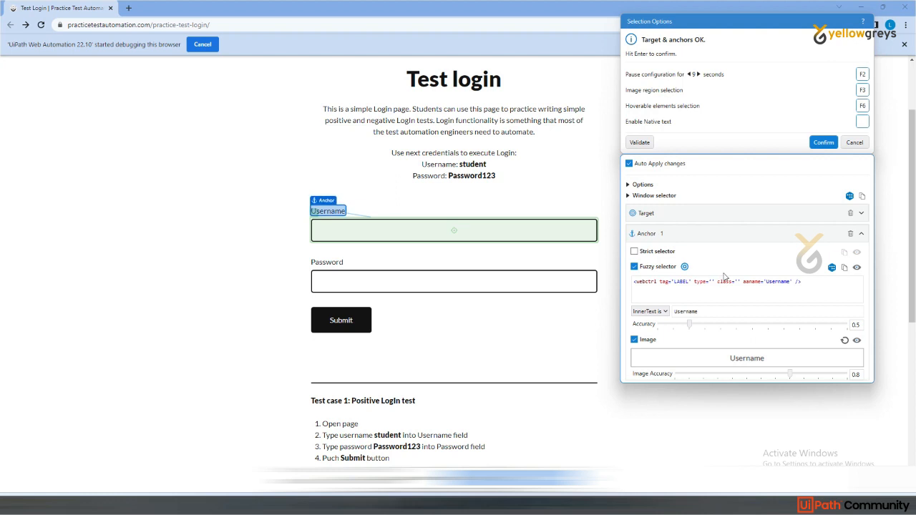
mouse_move(380, 233)
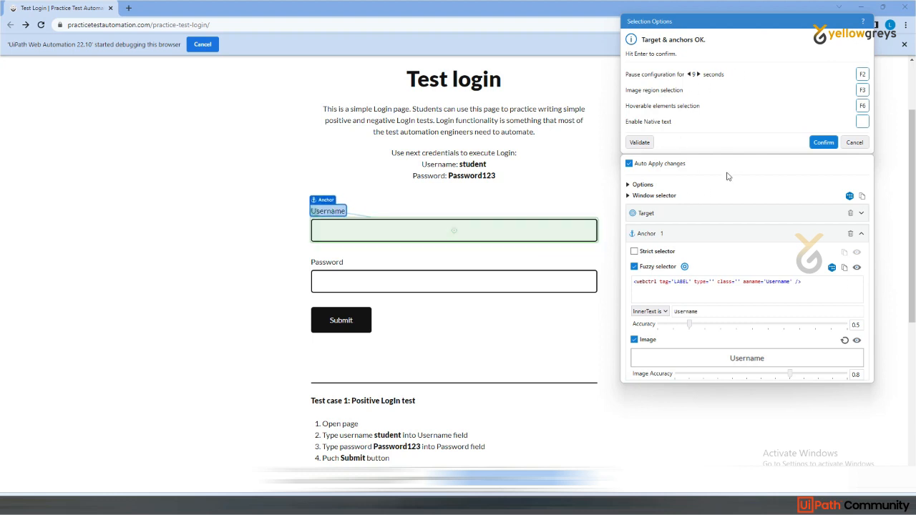
click(822, 143)
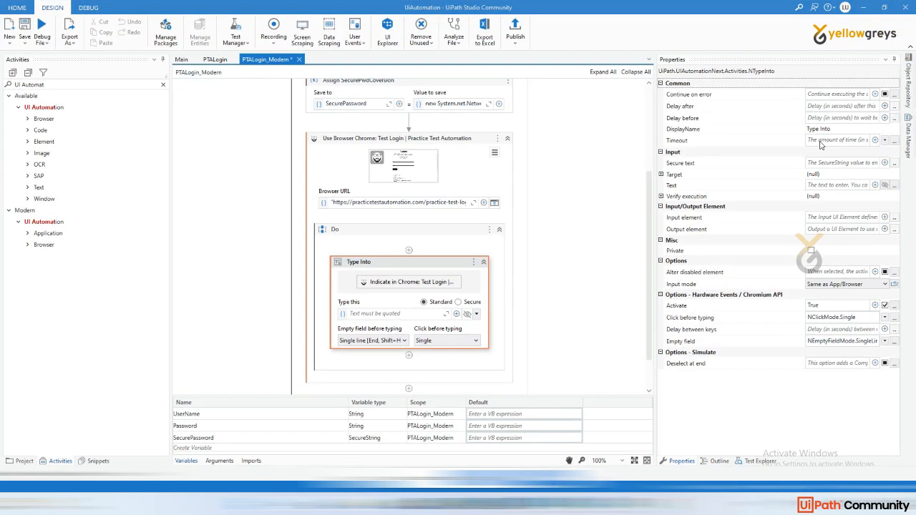
- Set the Username Type Into activity to enter the UserName variable and save the workflow
scroll(406, 269, down, 2)
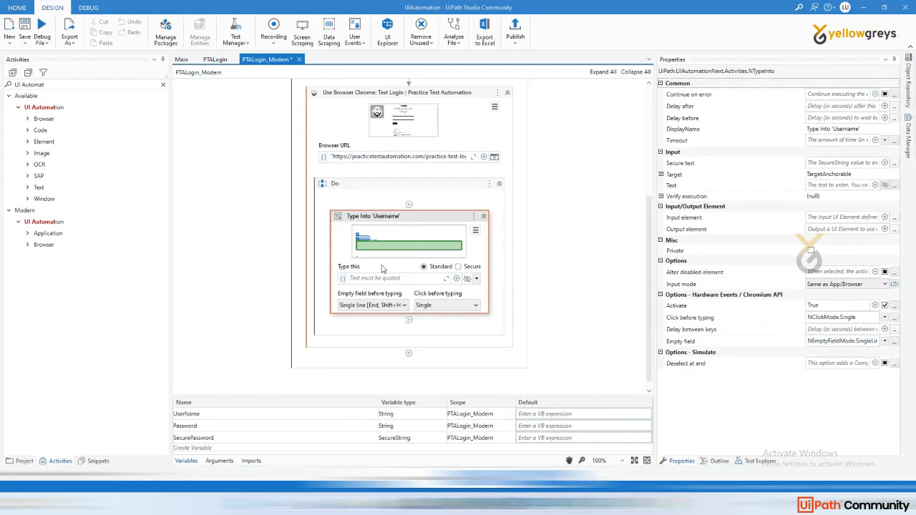
click(377, 281)
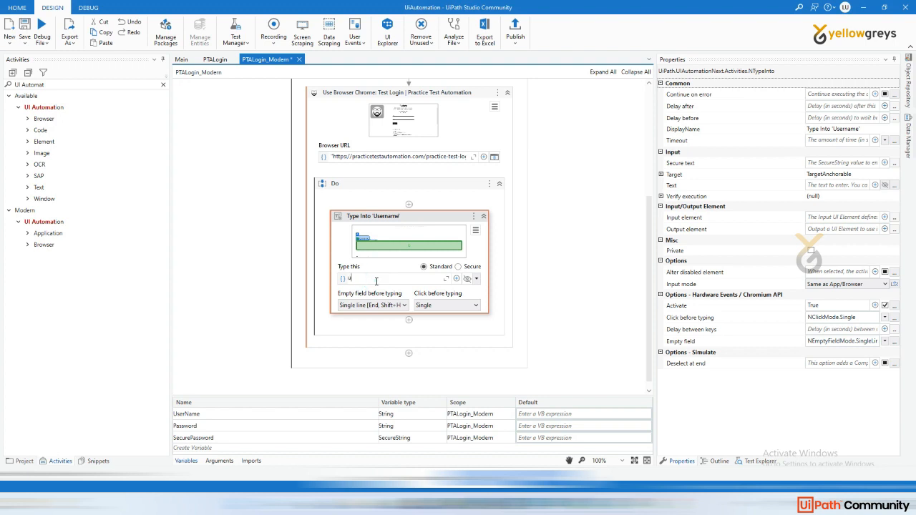
text(use)
key(Return)
click(437, 231)
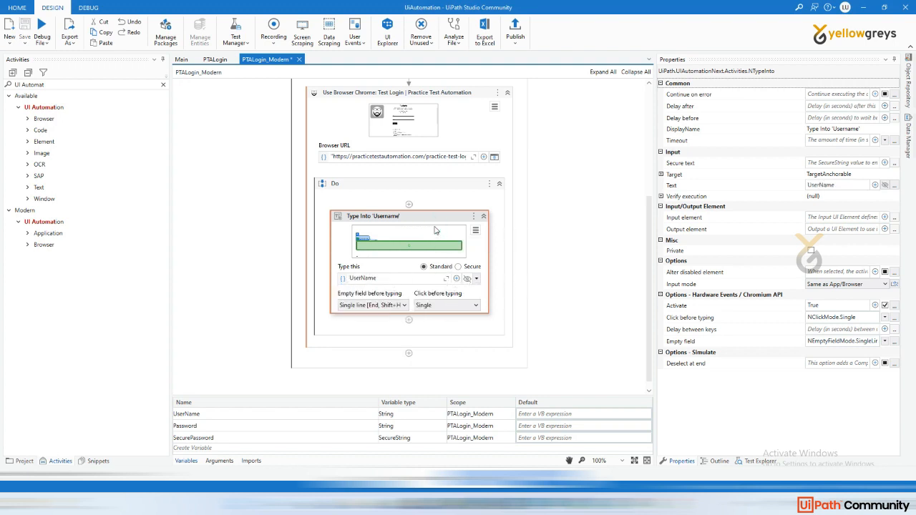
key(ctrl+s)
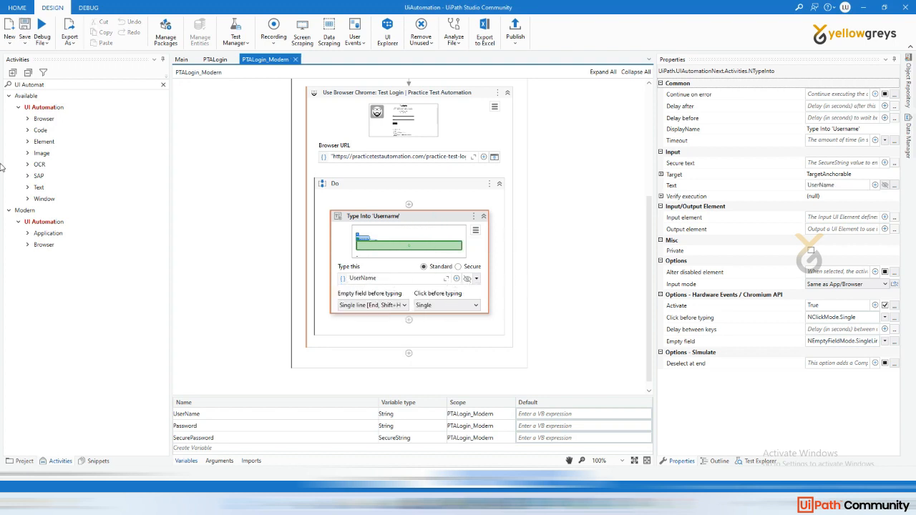
- Add a second modern Type Into activity below Type Into 'Username' and set its text input to Secure
click(28, 232)
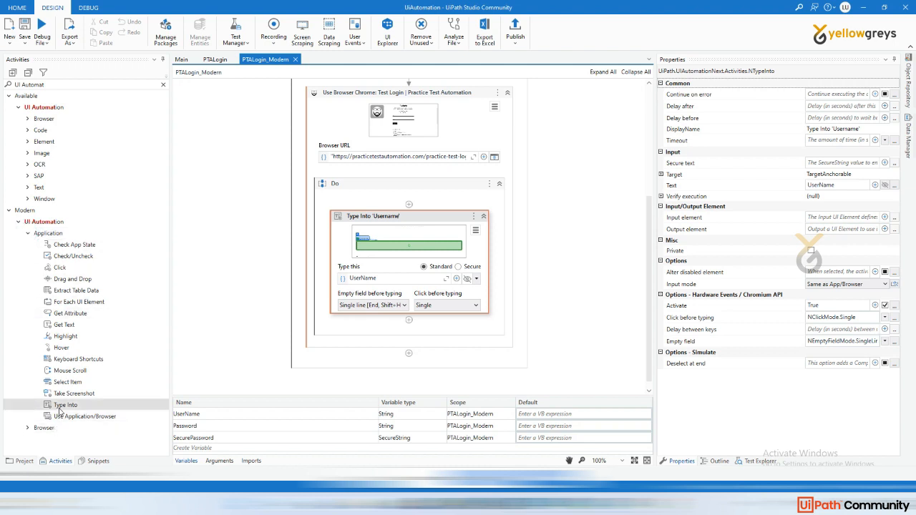
drag(65, 405, 378, 328)
scroll(469, 325, down, 2)
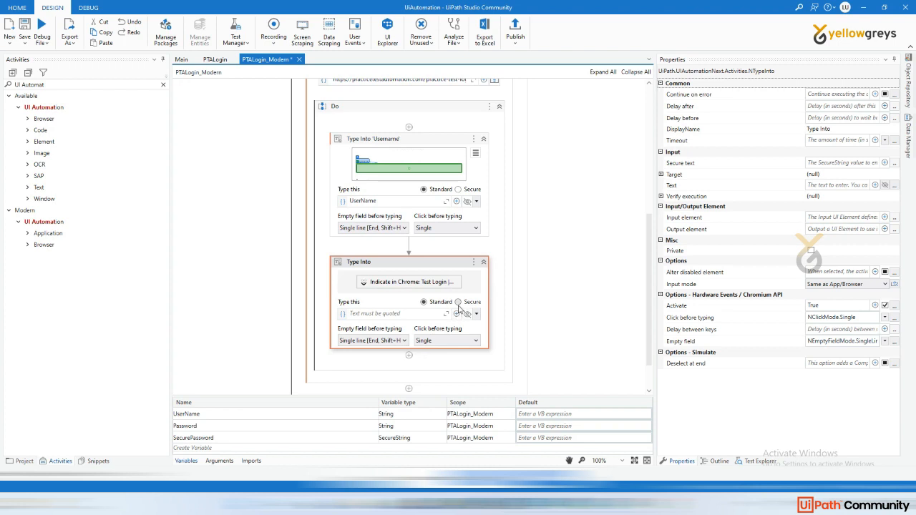
click(458, 302)
- Indicate the Password input field as the second Type Into target, check its Password label anchor, and confirm the selection
click(397, 283)
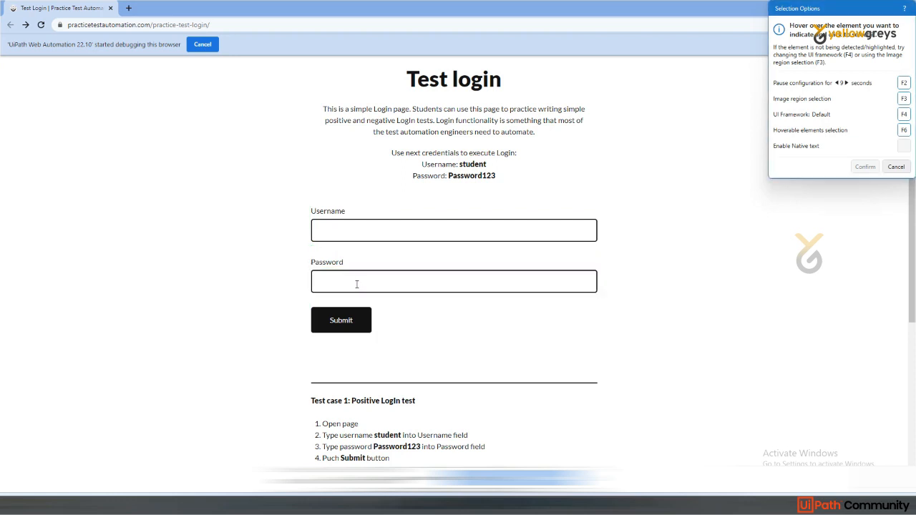
click(357, 283)
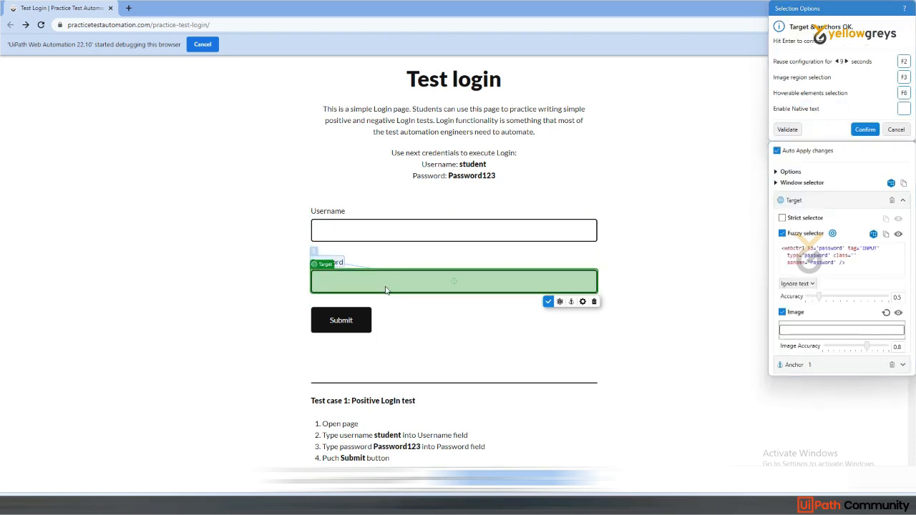
mouse_move(338, 266)
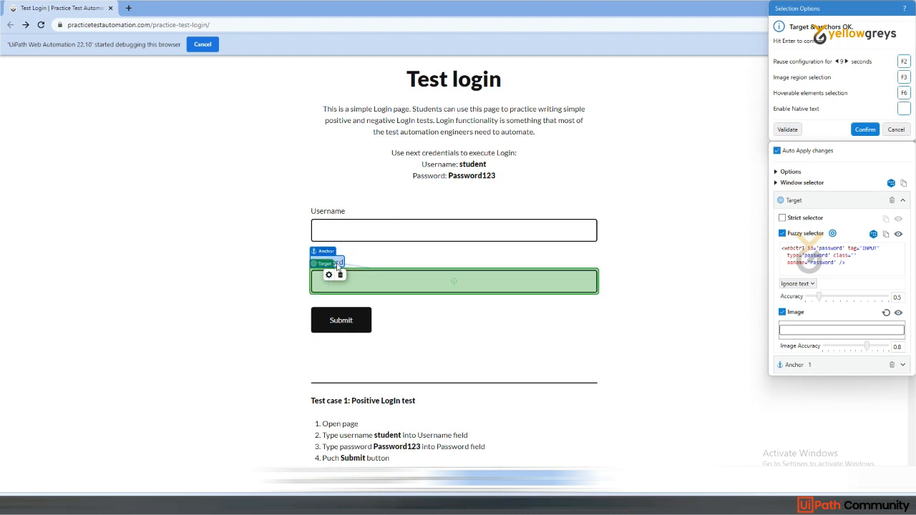
click(338, 266)
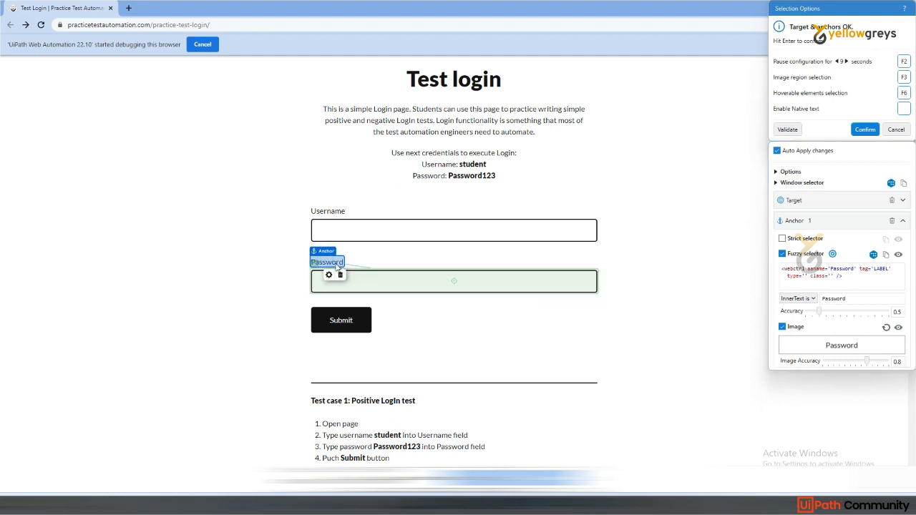
mouse_move(358, 281)
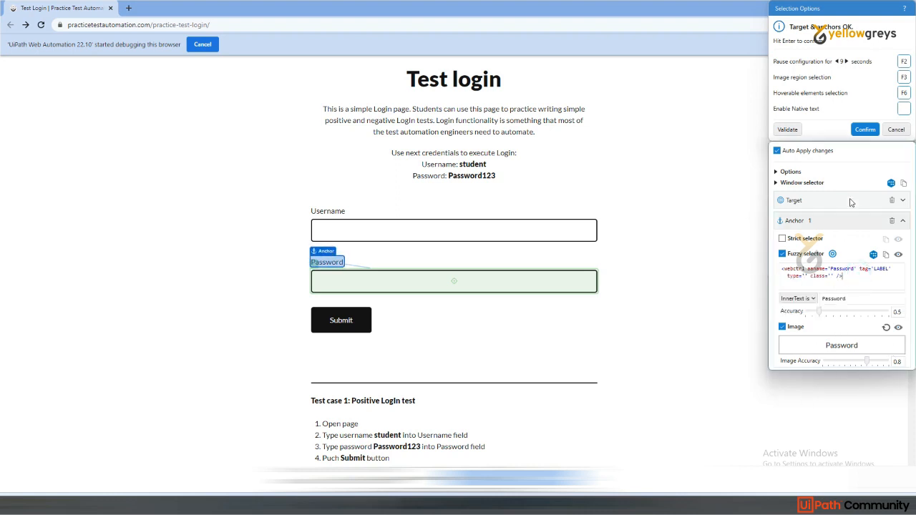
click(861, 131)
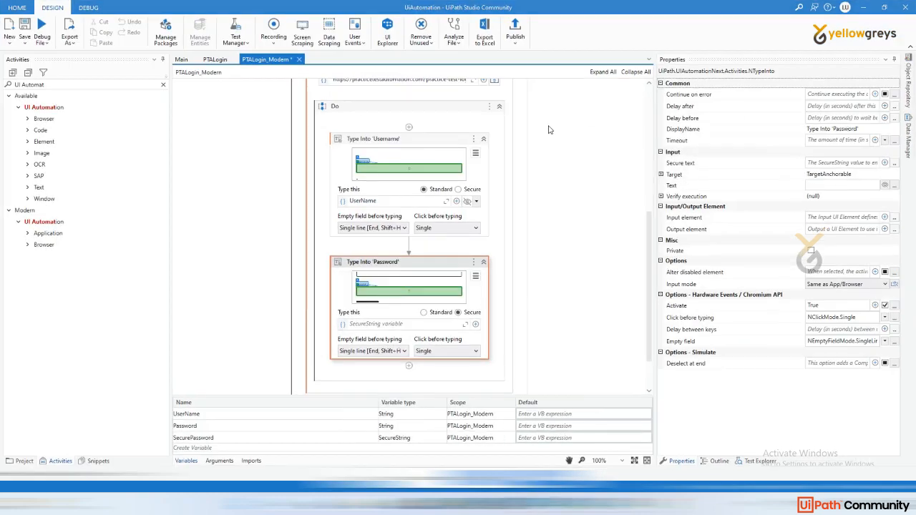
- Set the Password Type Into activity to enter the SecurePassword variable and save the workflow
click(374, 325)
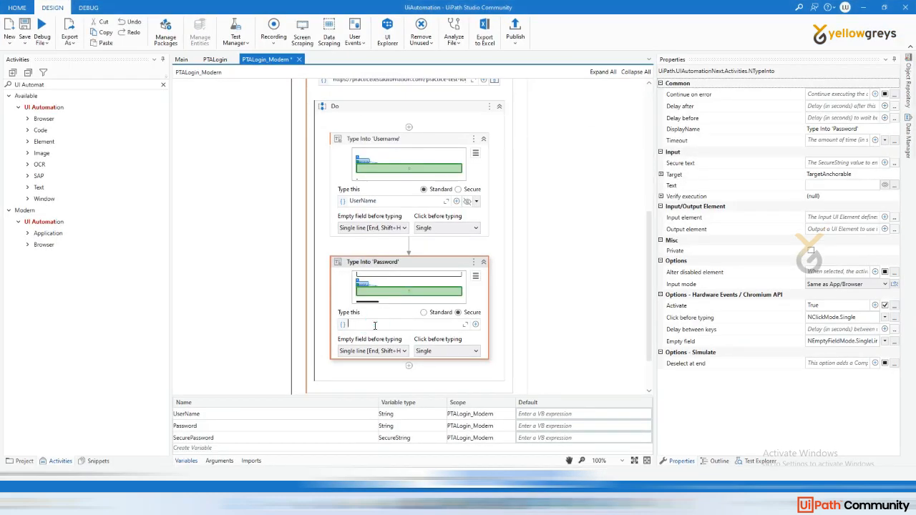
text(s)
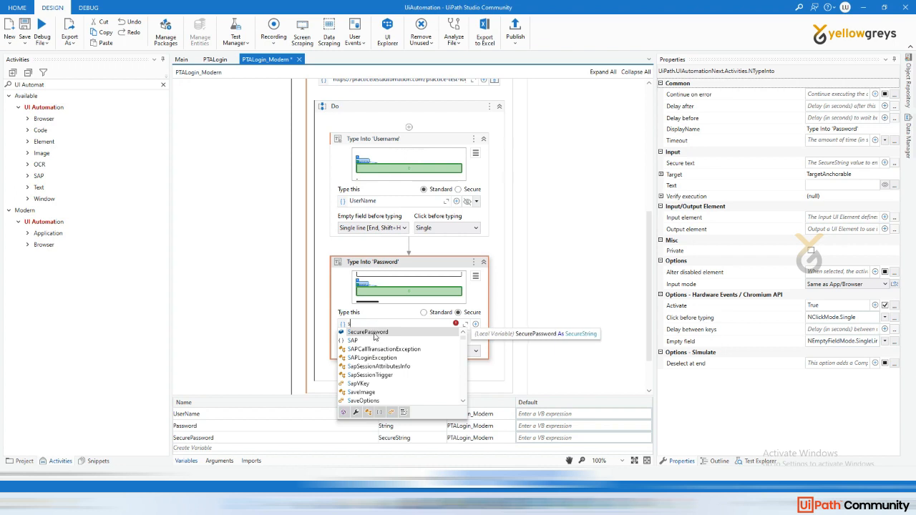
double_click(374, 333)
key(ctrl+s)
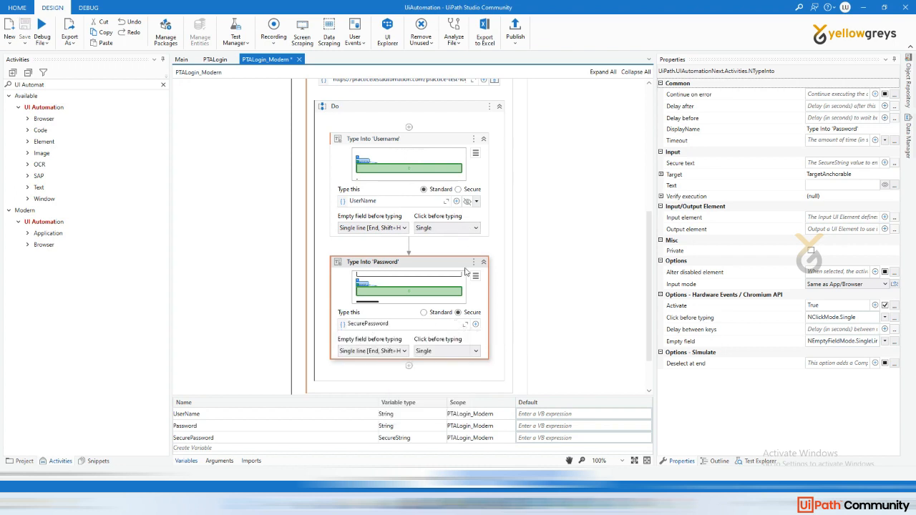
scroll(466, 286, down, 1)
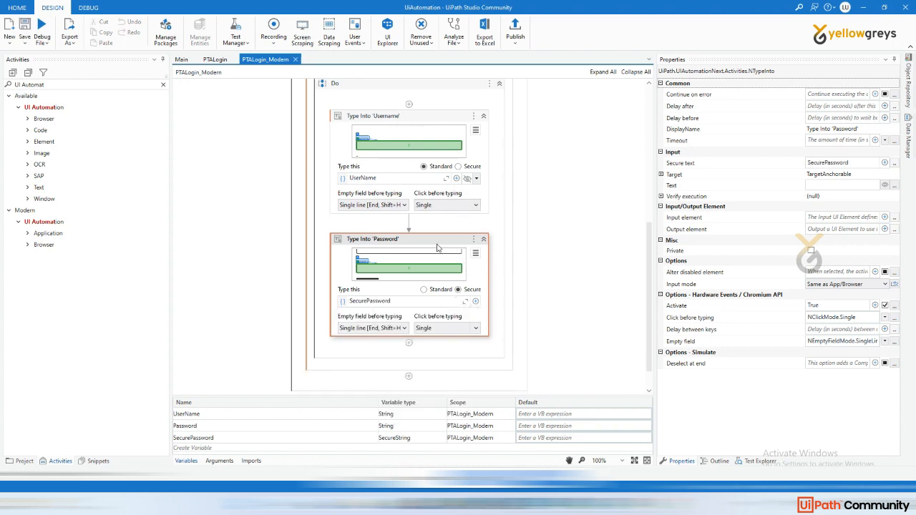
click(438, 248)
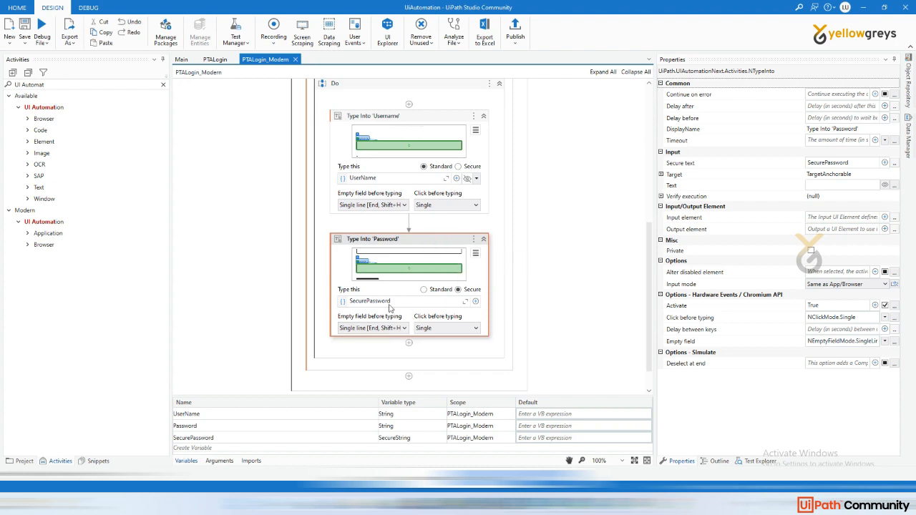
scroll(432, 309, down, 1)
key(ctrl+s)
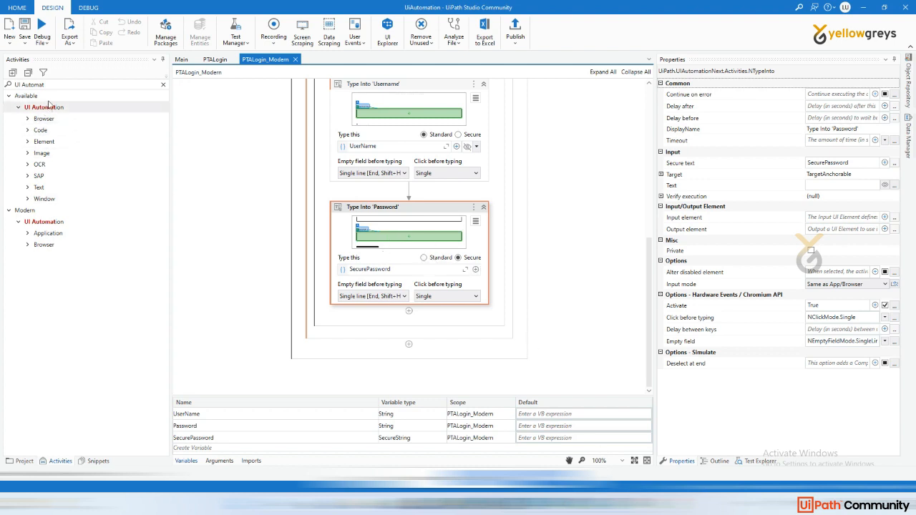
- Add a modern Click activity below Type Into 'Password' and confirm the Test Login page's Submit button as its target
click(27, 233)
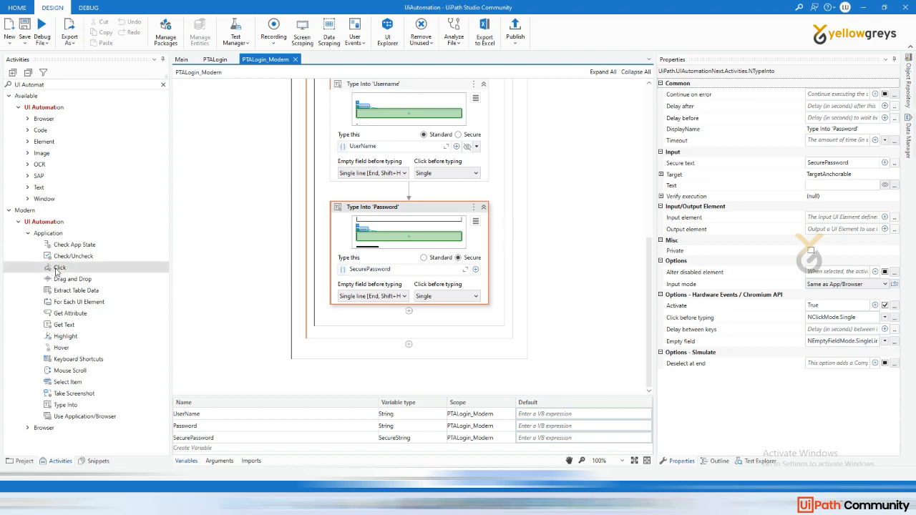
drag(56, 267, 413, 318)
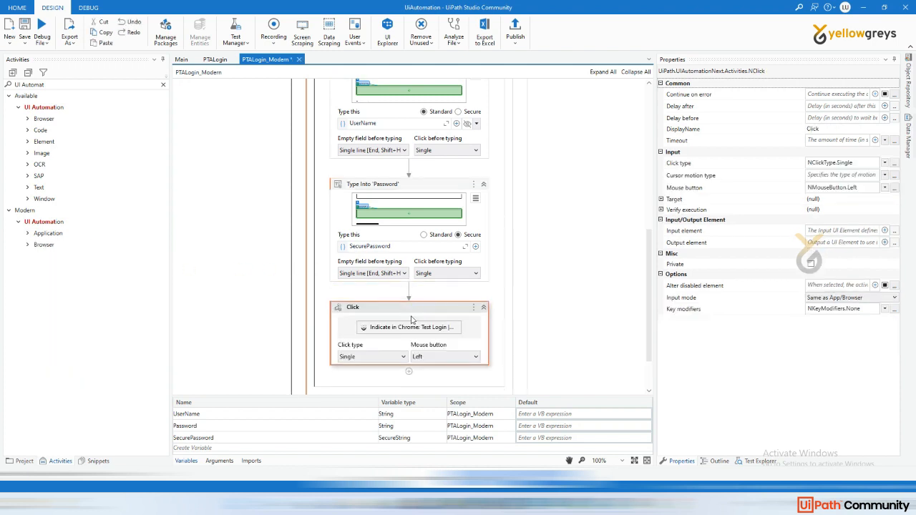
click(399, 331)
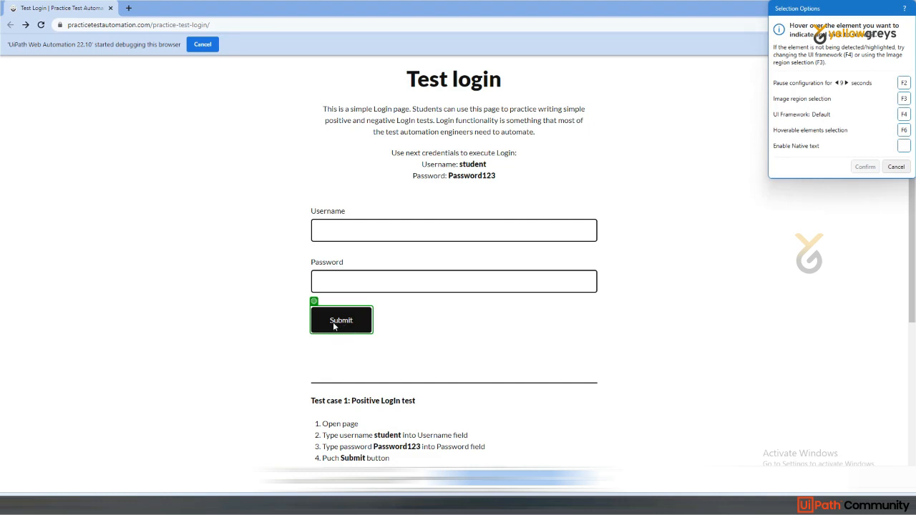
click(342, 328)
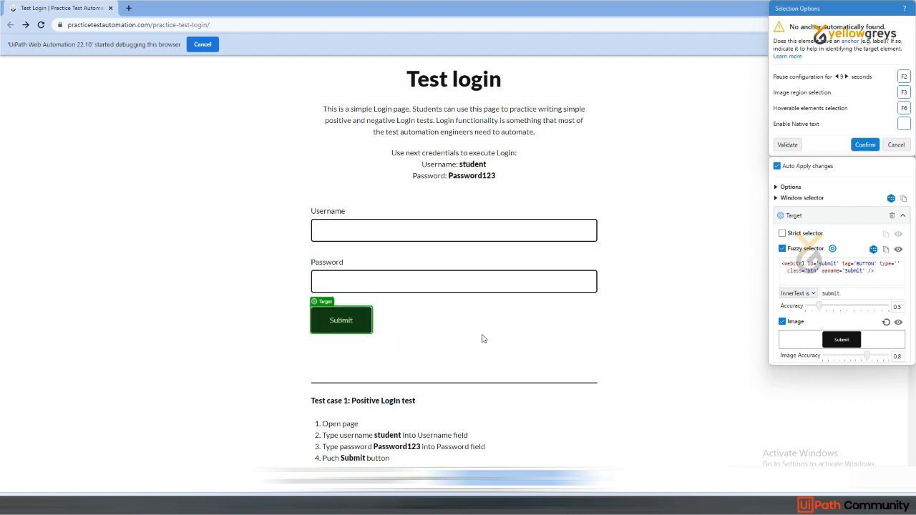
mouse_move(355, 313)
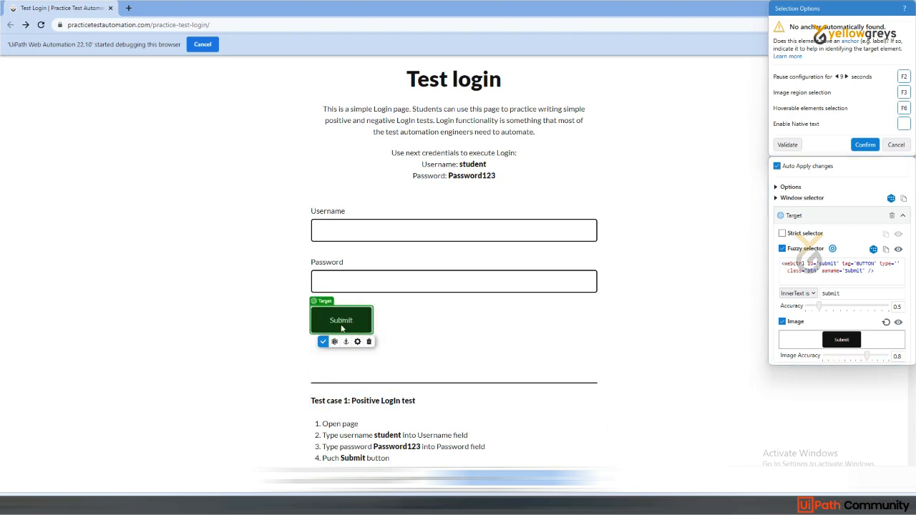
click(869, 152)
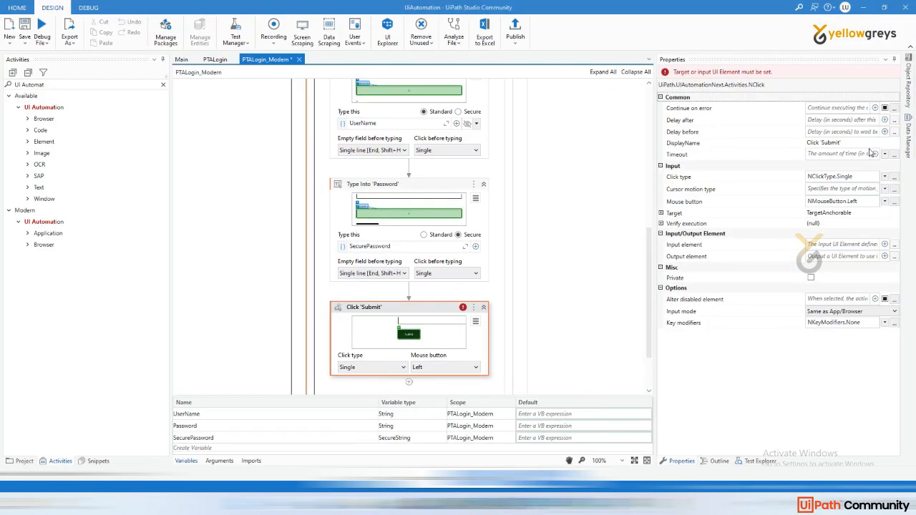
- Hide the variables list, look over the modern Type Into activities, and open the classic PTALogin workflow
click(186, 461)
scroll(512, 264, up, 3)
scroll(513, 264, up, 1)
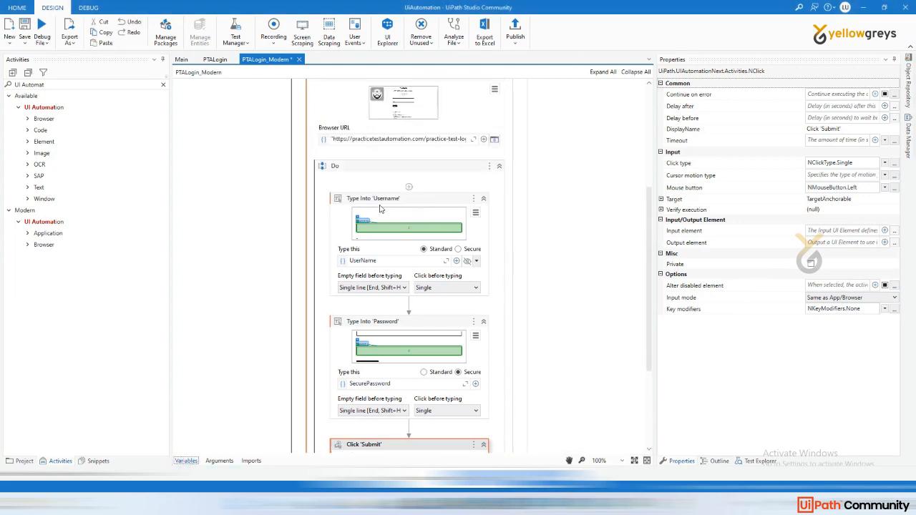
click(256, 176)
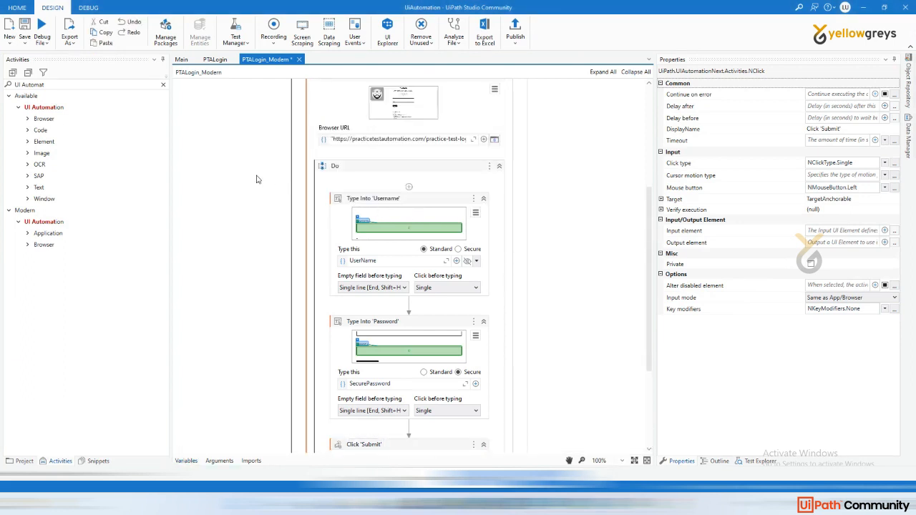
click(214, 60)
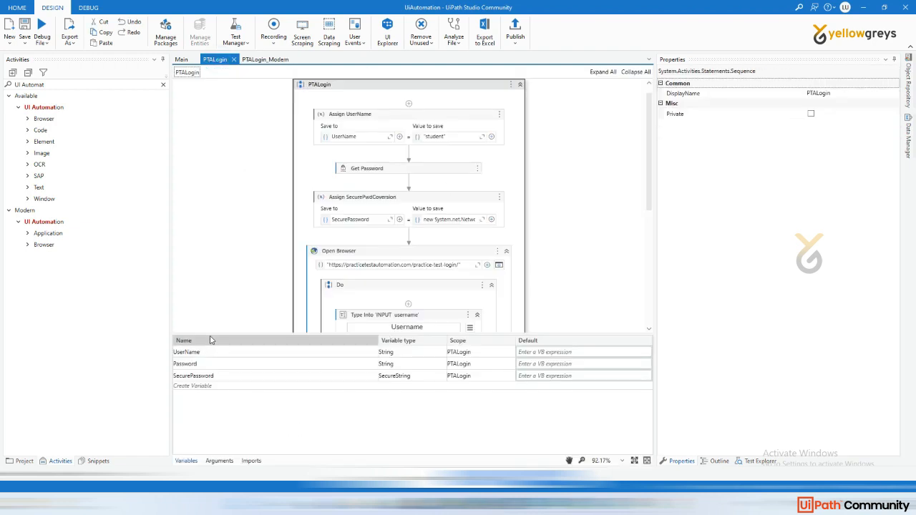
- Shrink the classic workflow's variables list and compare its Open Browser activity with the Use Browser activity in PTALogin_Modern
drag(210, 340, 219, 409)
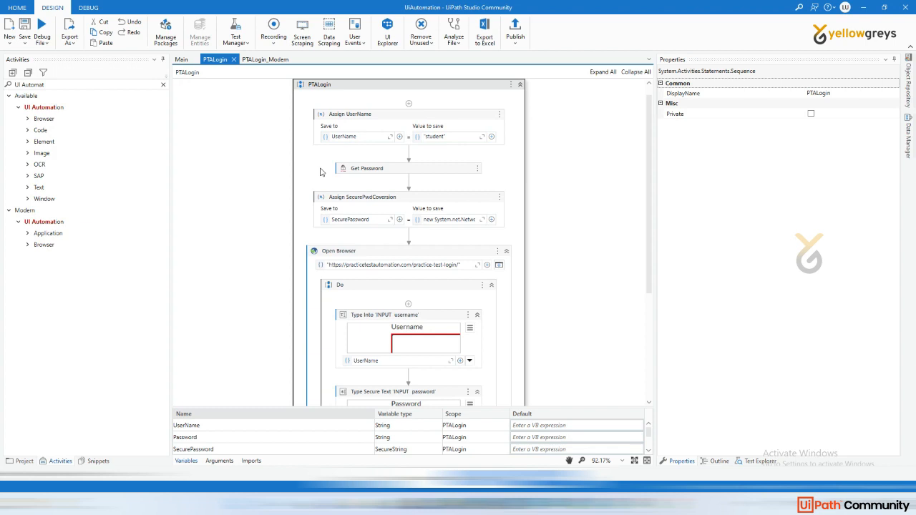
click(265, 60)
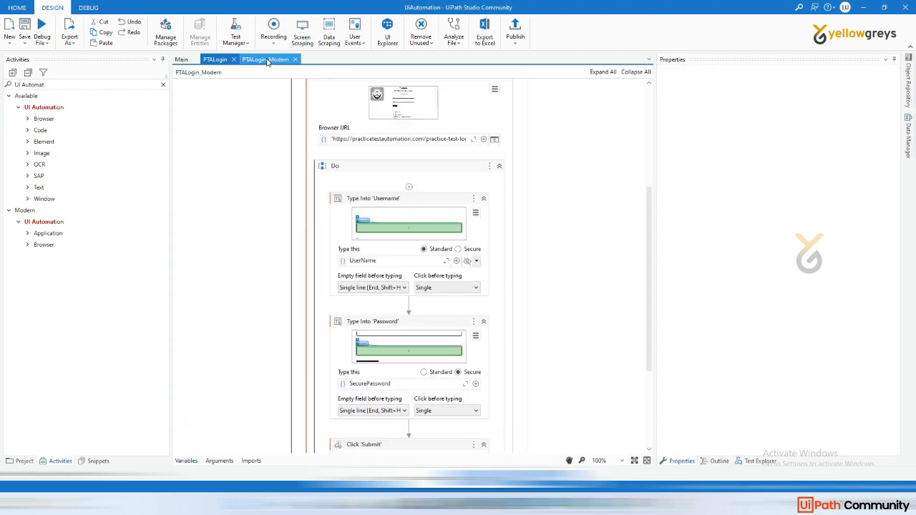
scroll(386, 247, up, 1)
scroll(386, 247, up, 3)
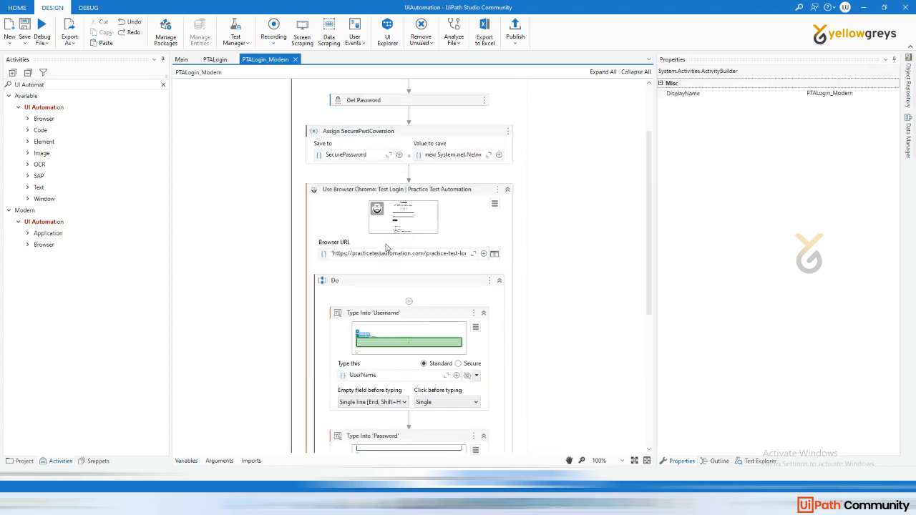
click(216, 60)
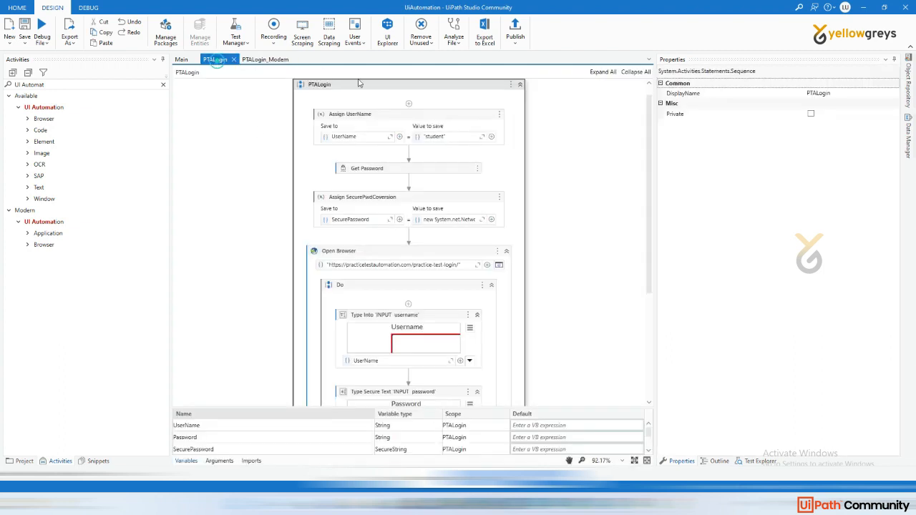
click(366, 252)
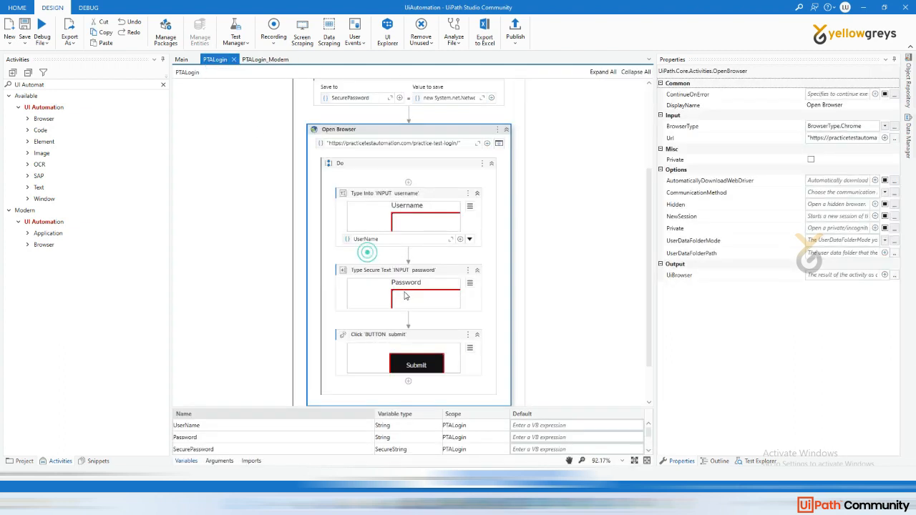
- Inspect the target selector of the classic Type Into 'INPUT username' activity in the Selector Editor and accept it
click(385, 200)
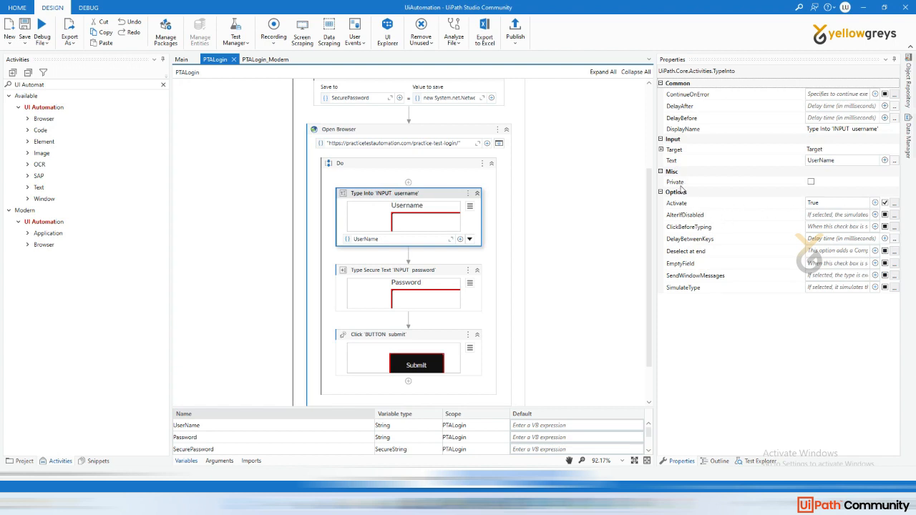
click(661, 150)
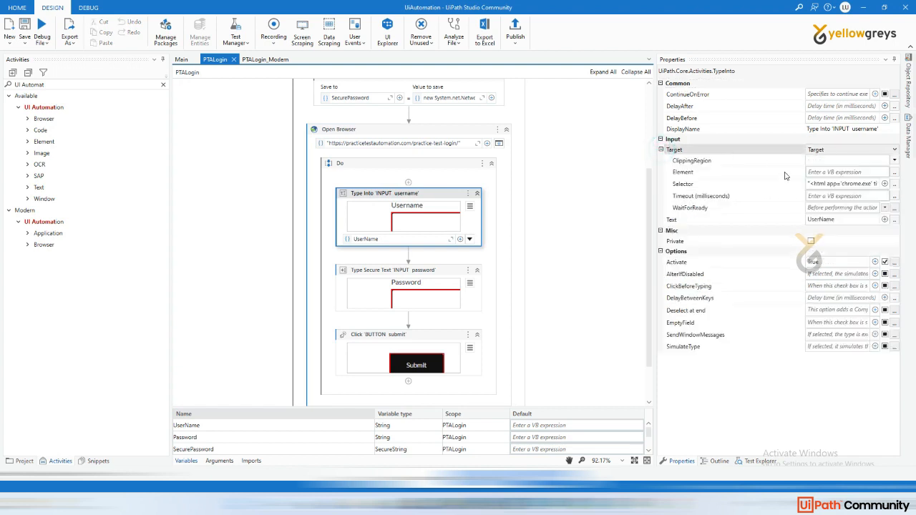
click(894, 184)
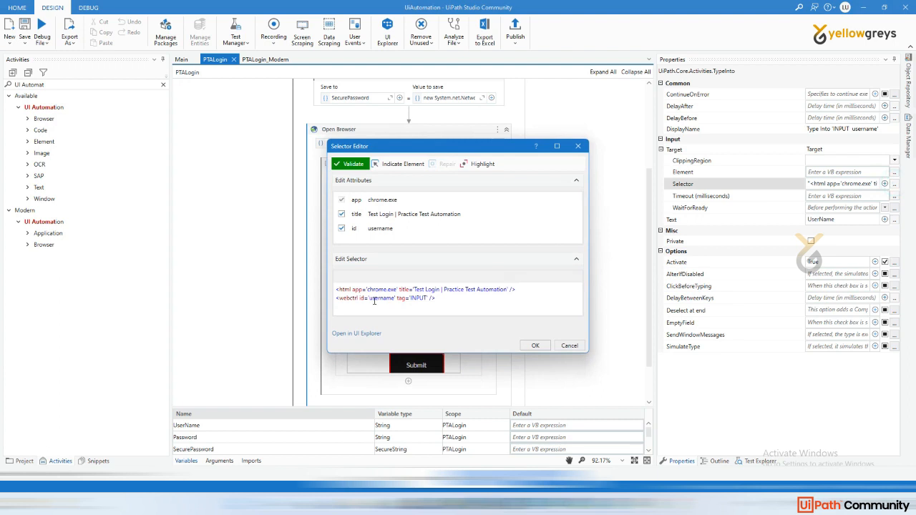
click(535, 345)
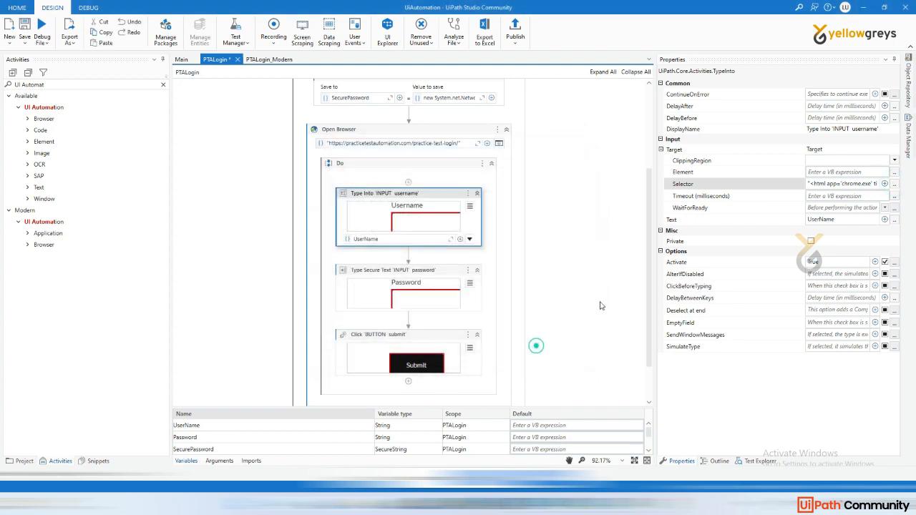
- Examine the target properties and available targeting methods of the Type Into 'Username' activity in PTALogin_Modern
click(269, 59)
scroll(390, 335, down, 1)
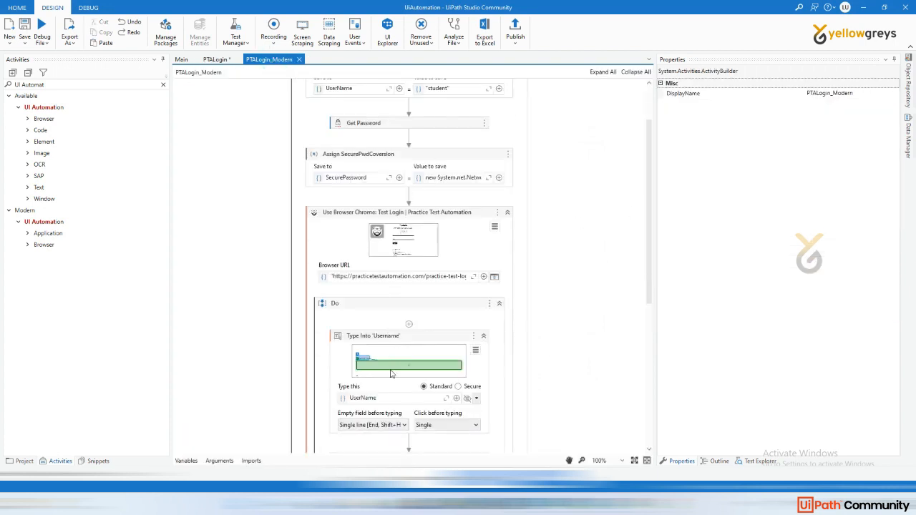
click(386, 347)
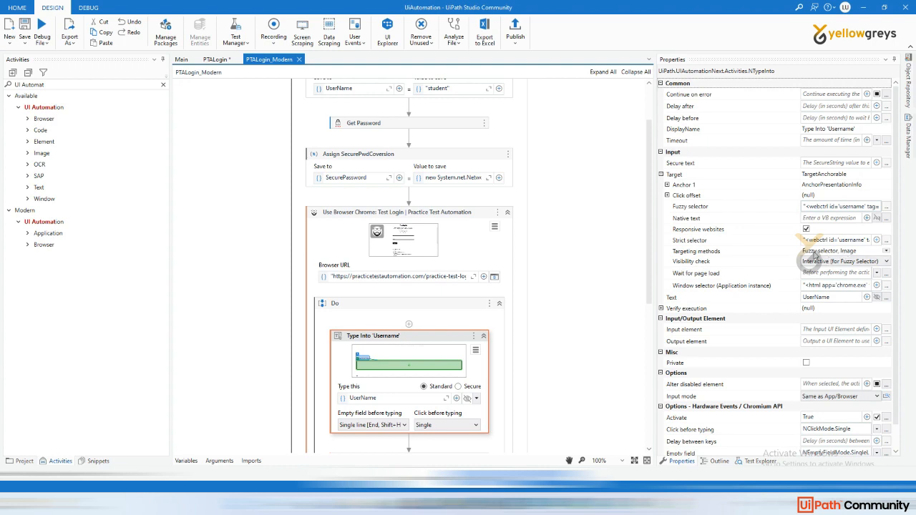
click(886, 251)
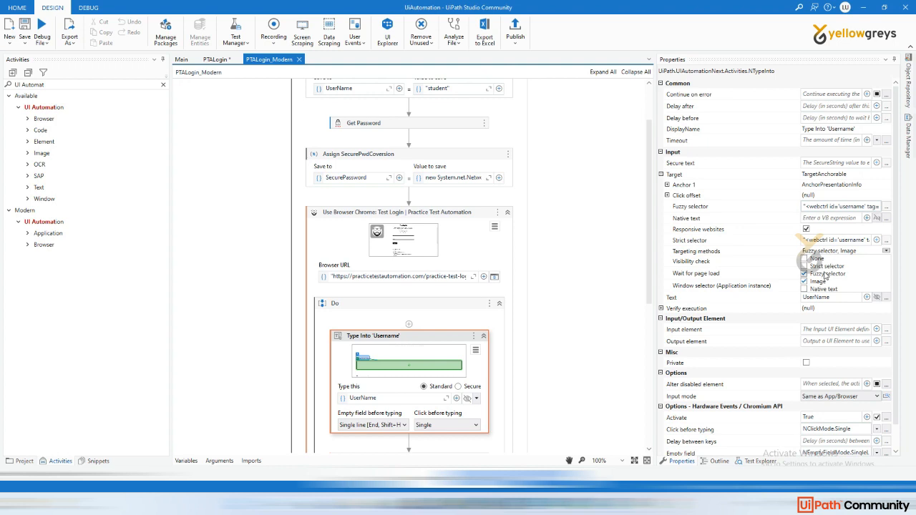
click(584, 246)
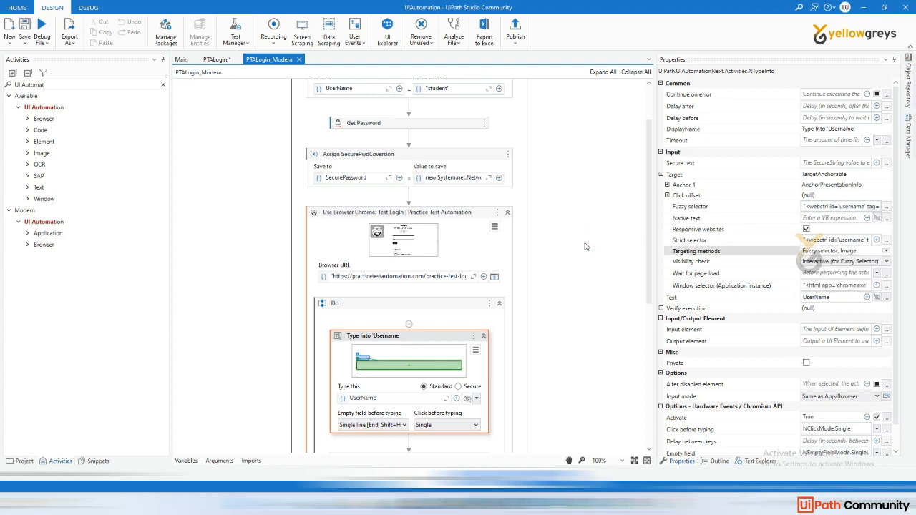
- Return to the classic PTALogin workflow, save it, and reopen PTALogin_Modern
scroll(441, 201, up, 2)
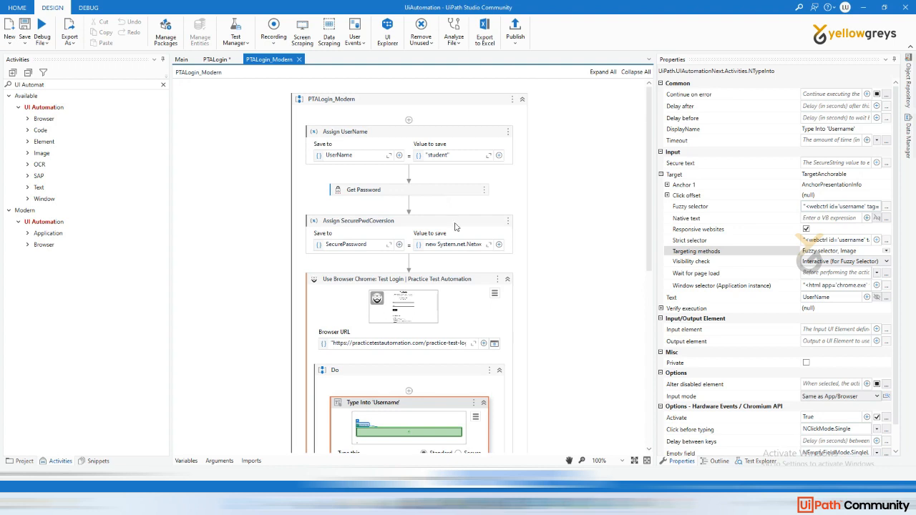
click(214, 59)
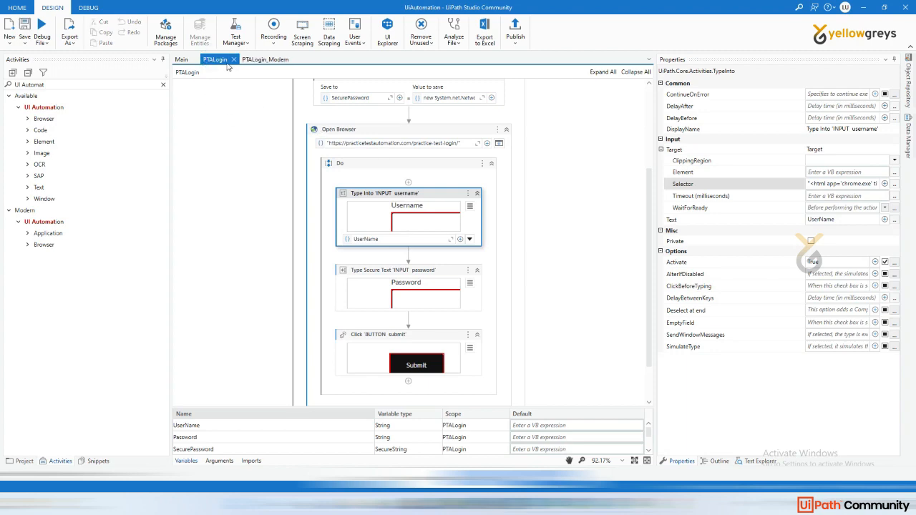
click(265, 60)
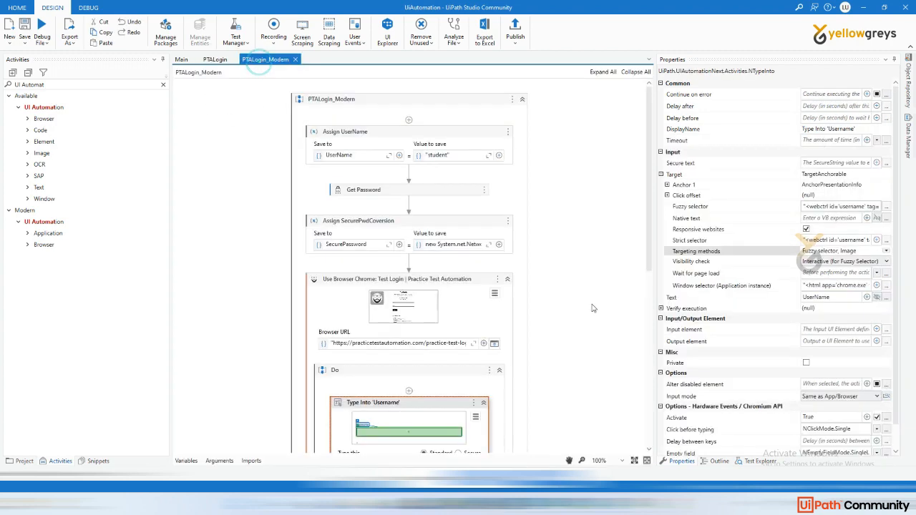